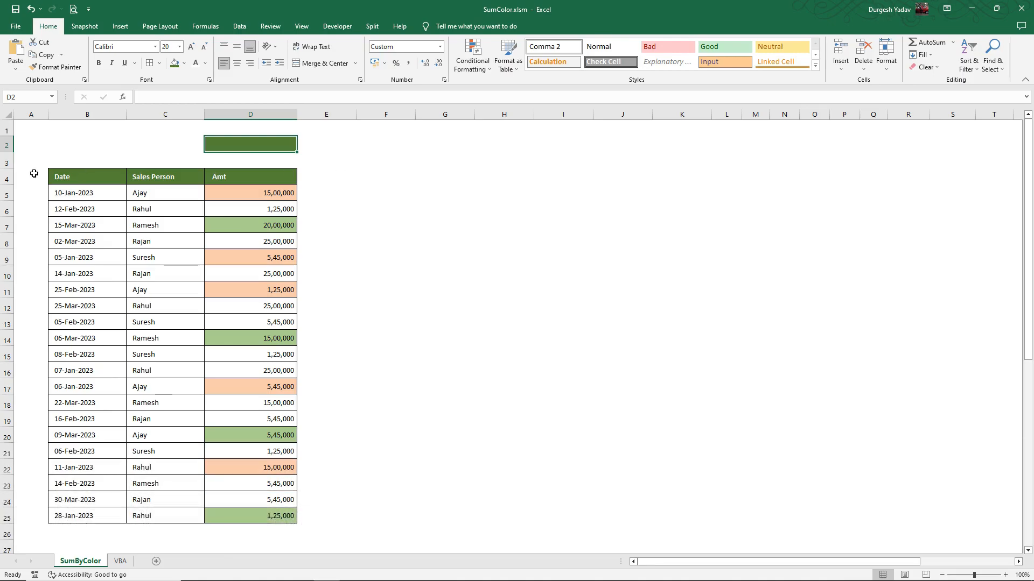
Convert the sales data range $B$4:$D$25 into a table with headers
{"action": "left_click", "coordinate": [70, 179]}
{"action": "key", "text": "ctrl+a"}
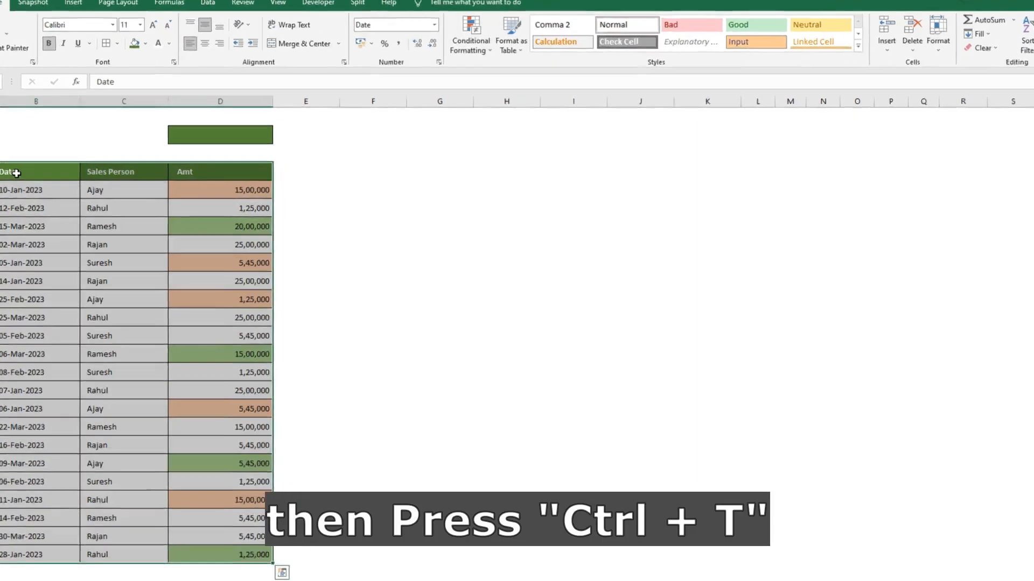
{"action": "key", "text": "ctrl+t"}
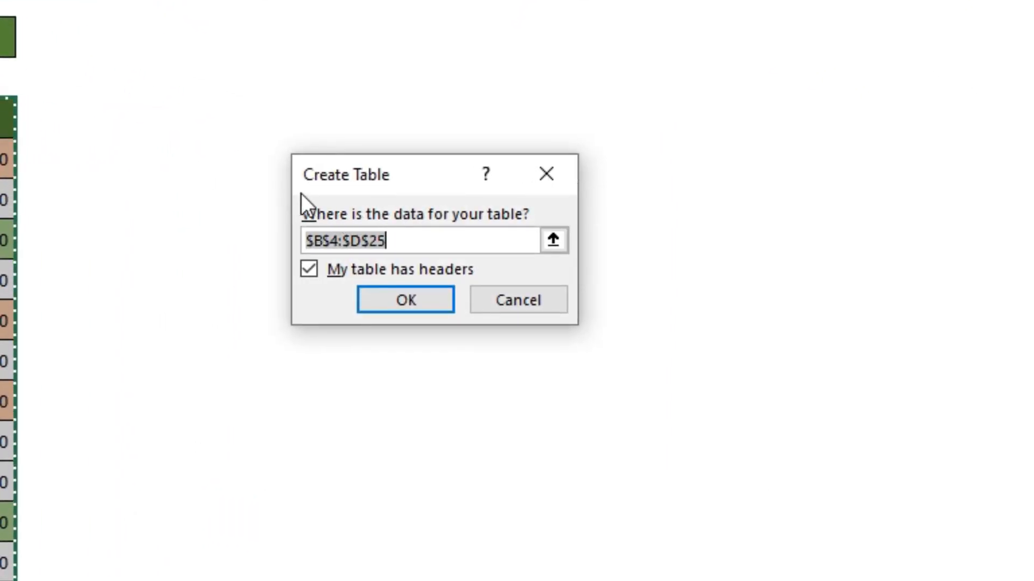
{"action": "left_click", "coordinate": [388, 300]}
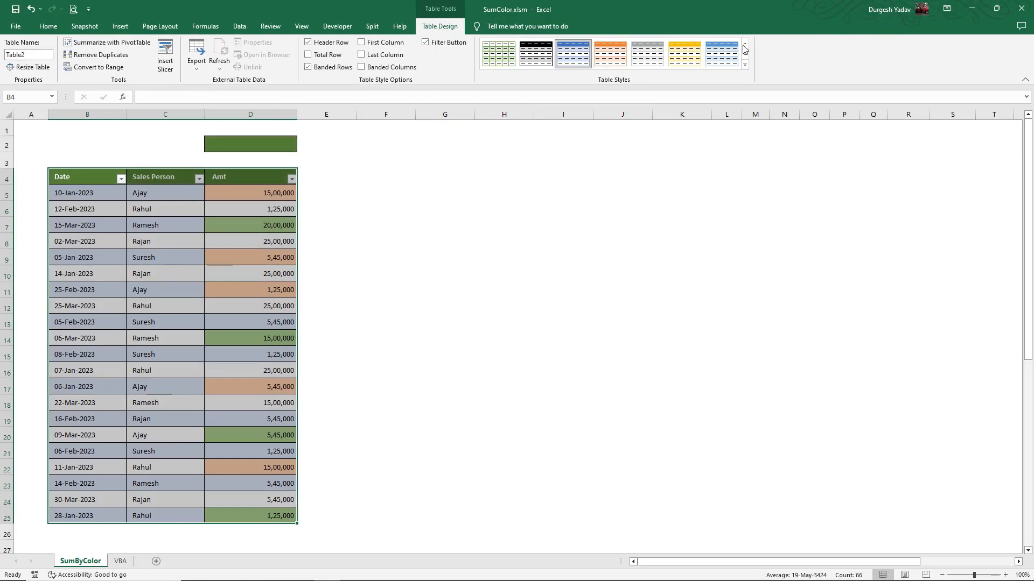
Apply the plain, uncoloured first style of the Light group to the sales table
{"action": "left_click", "coordinate": [743, 66]}
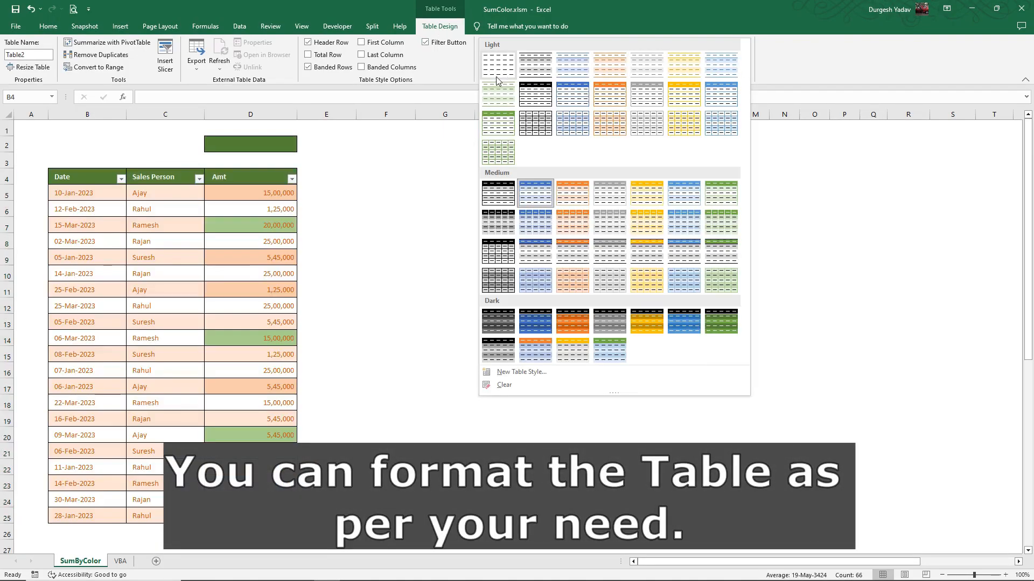
{"action": "left_click", "coordinate": [495, 75]}
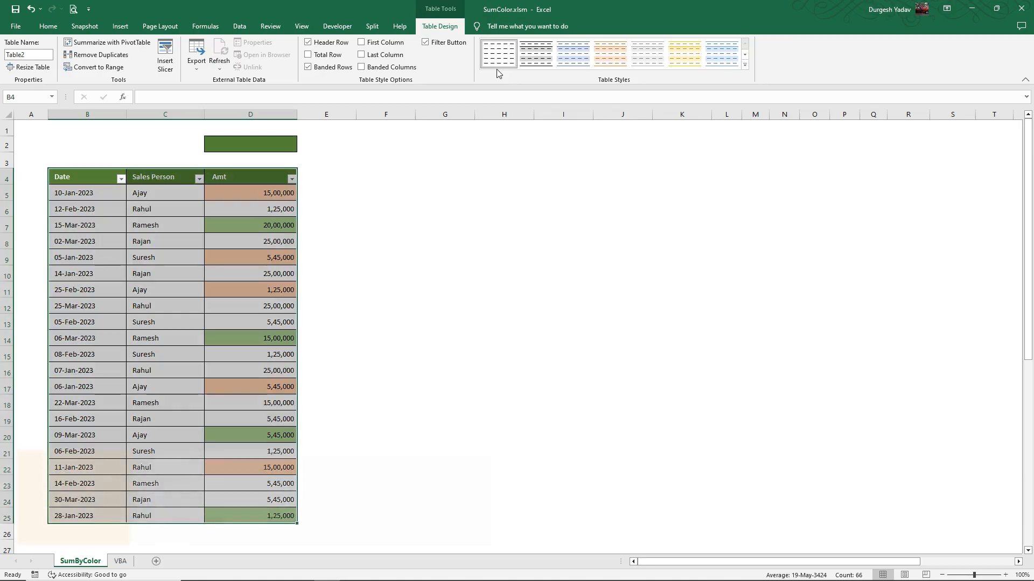
{"action": "left_click", "coordinate": [362, 247]}
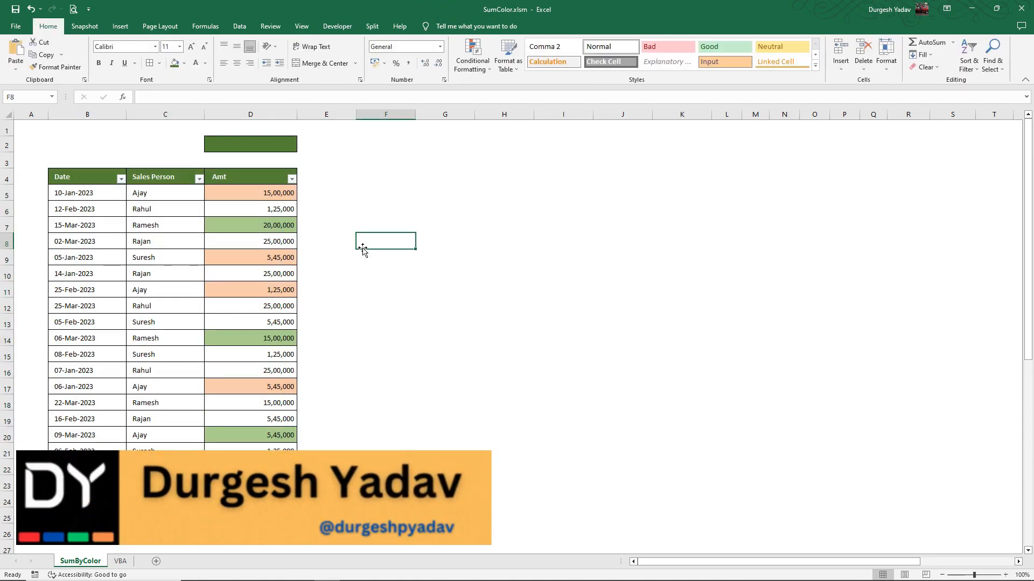
Rename the sales table as SubTotal
{"action": "left_click", "coordinate": [67, 179]}
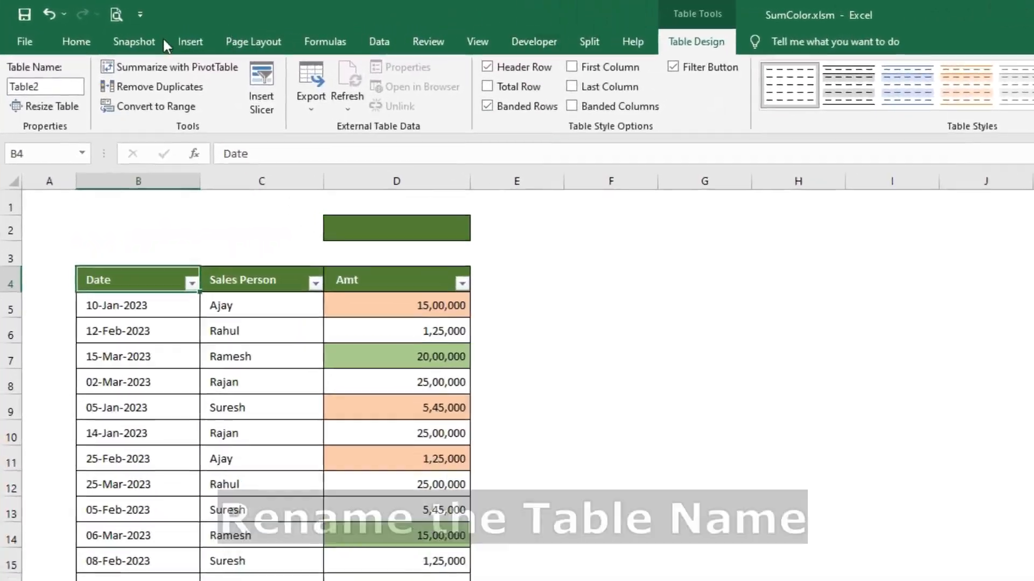
{"action": "left_click", "coordinate": [56, 82]}
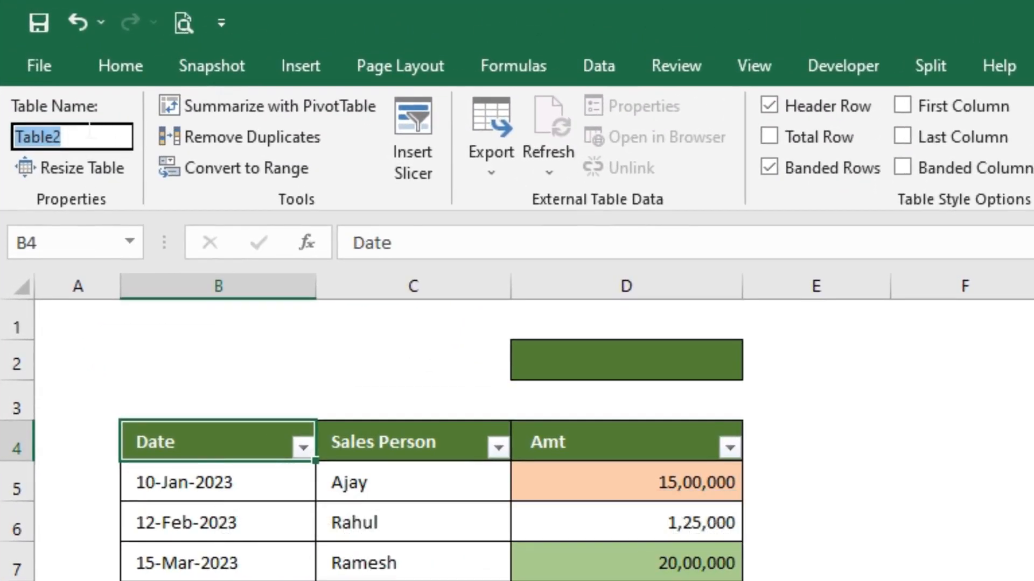
{"action": "type", "text": "Sun"}
{"action": "key", "text": "BackSpace"}
{"action": "type", "text": "b"}
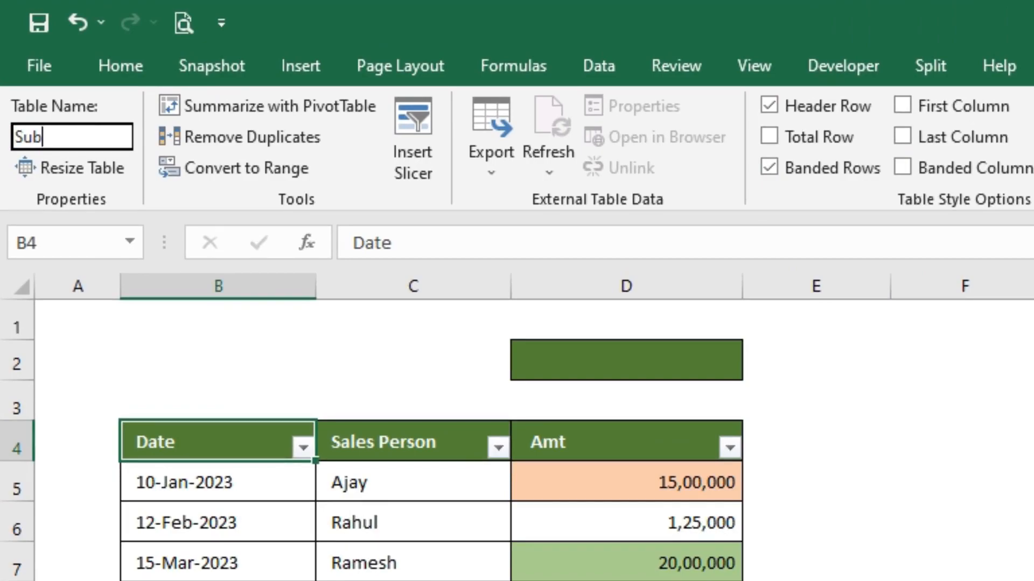
{"action": "type", "text": "Total"}
{"action": "key", "text": "Return"}
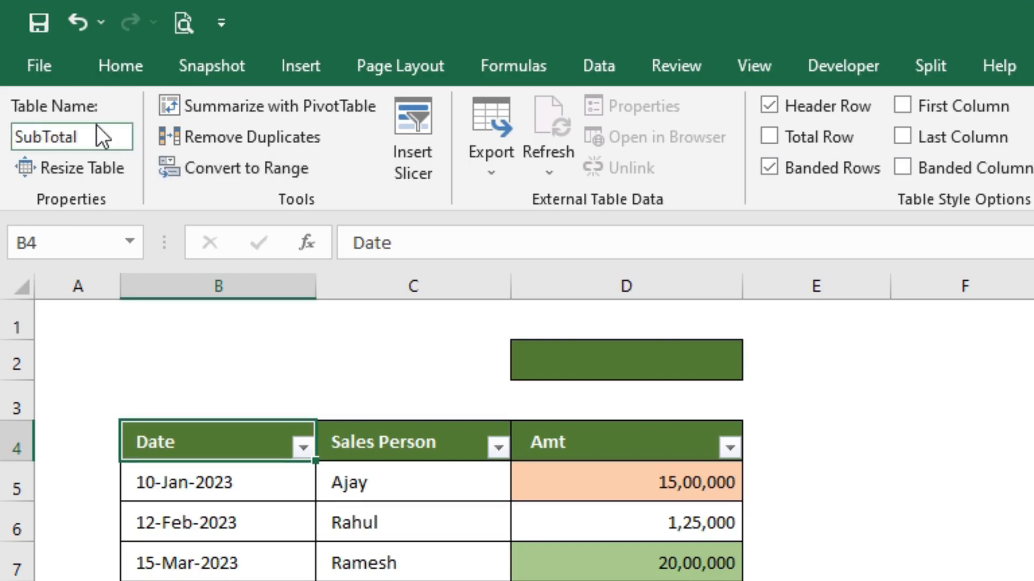
Change the sales table's name to Table1
{"action": "left_click", "coordinate": [65, 135]}
{"action": "left_click", "coordinate": [90, 132]}
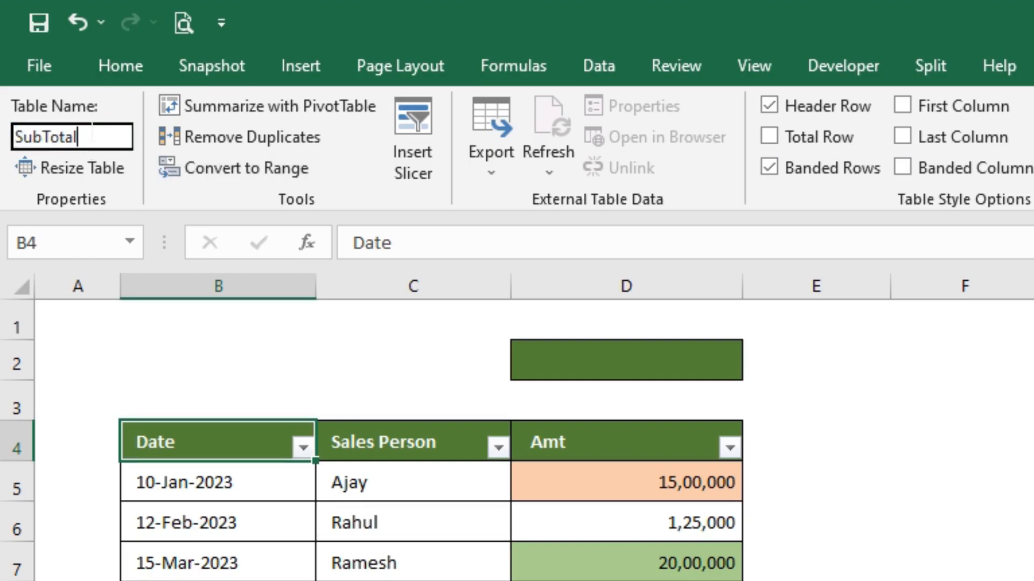
{"action": "left_click_drag", "start_coordinate": [86, 136], "coordinate": [5, 140]}
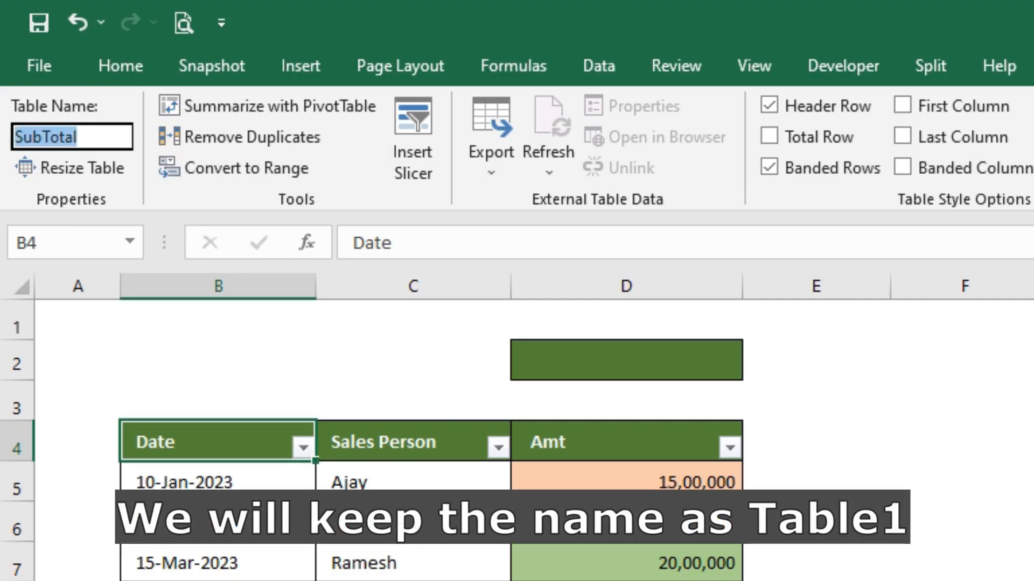
{"action": "type", "text": "Table1"}
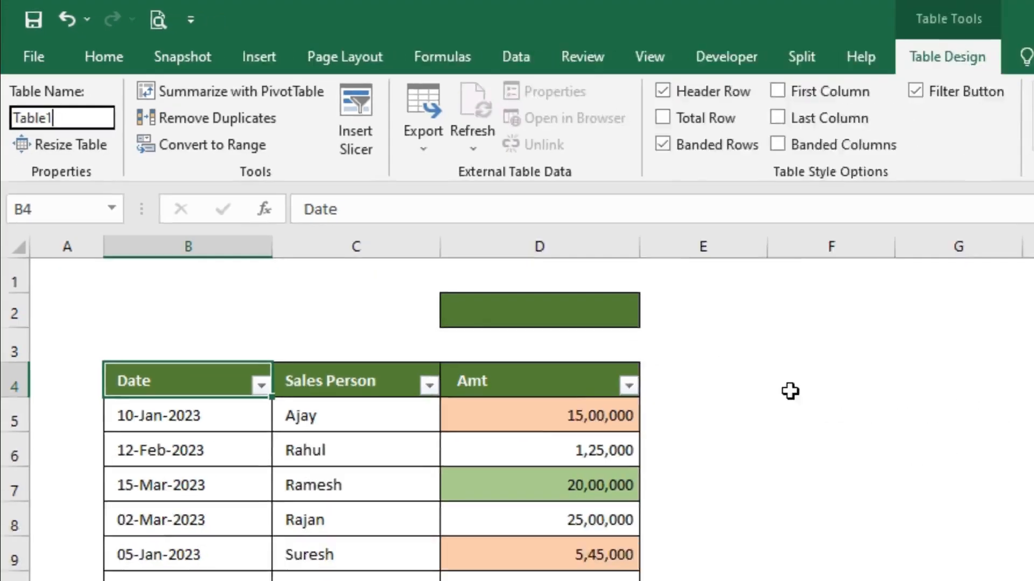
Start a SUBTOTAL formula in cell D2 with function number 109 for SUM as its first argument
{"action": "left_click", "coordinate": [587, 360]}
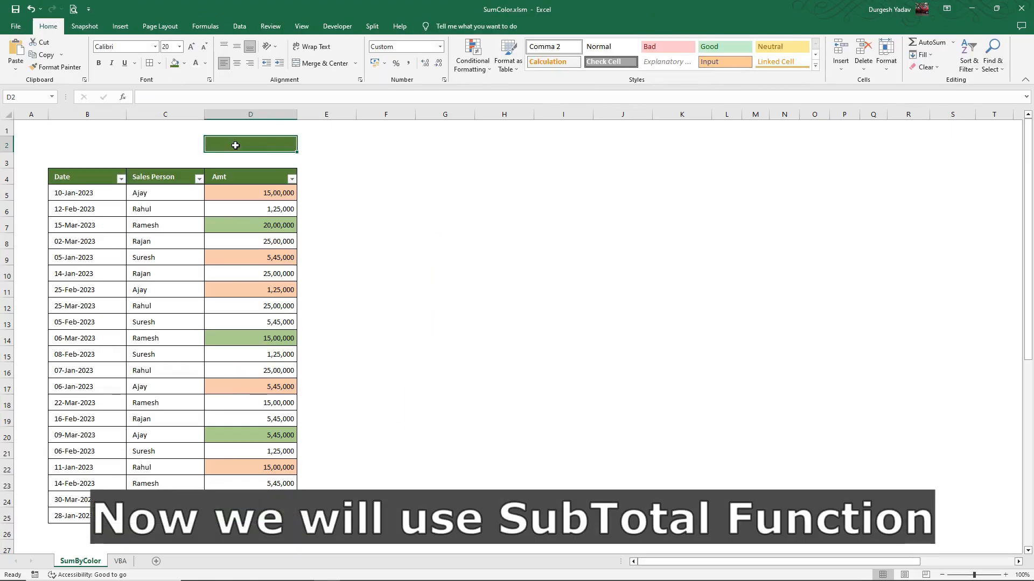
{"action": "type", "text": "=s"}
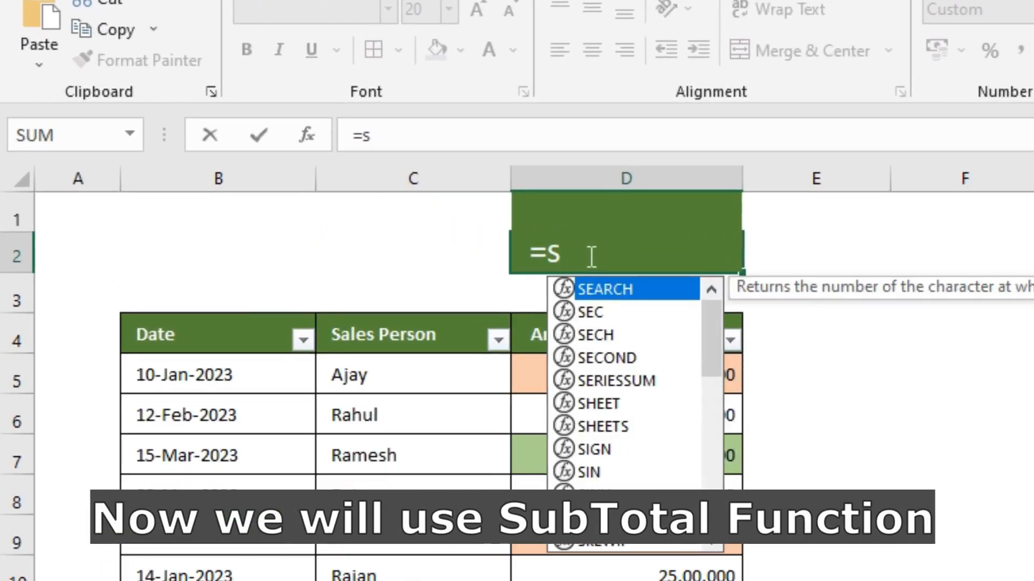
{"action": "type", "text": "u"}
{"action": "key", "text": "Down"}
{"action": "key", "text": "Tab"}
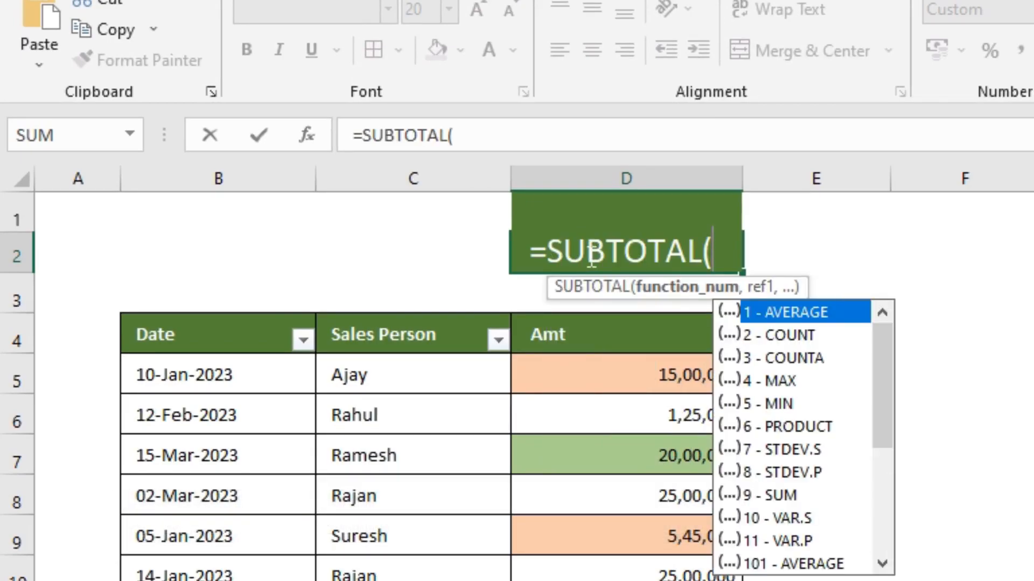
{"action": "scroll", "coordinate": [779, 454], "scroll_direction": "down", "scroll_amount": 3}
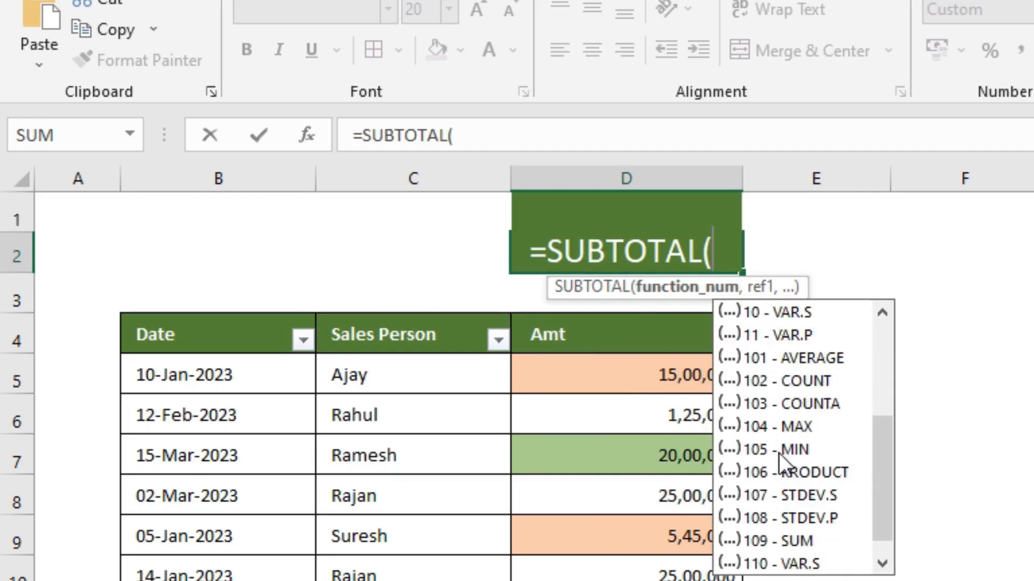
{"action": "left_click", "coordinate": [758, 541]}
{"action": "key", "text": "Escape"}
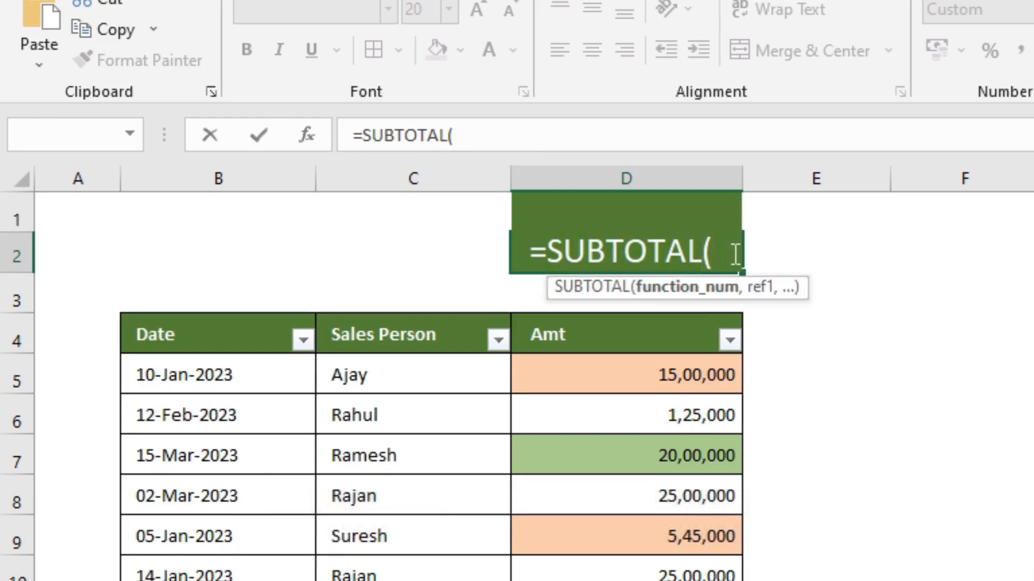
{"action": "type", "text": "109"}
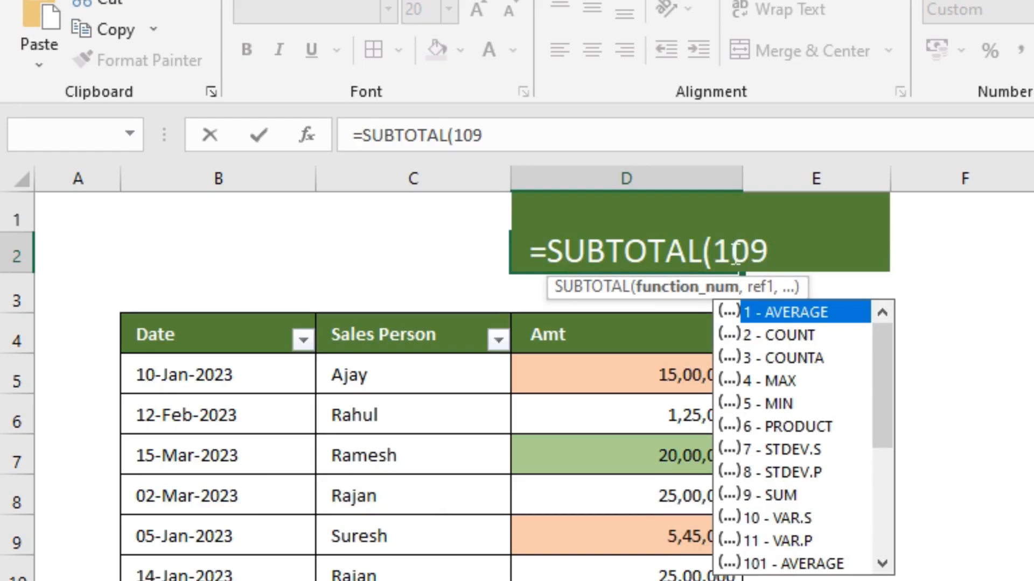
{"action": "type", "text": ","}
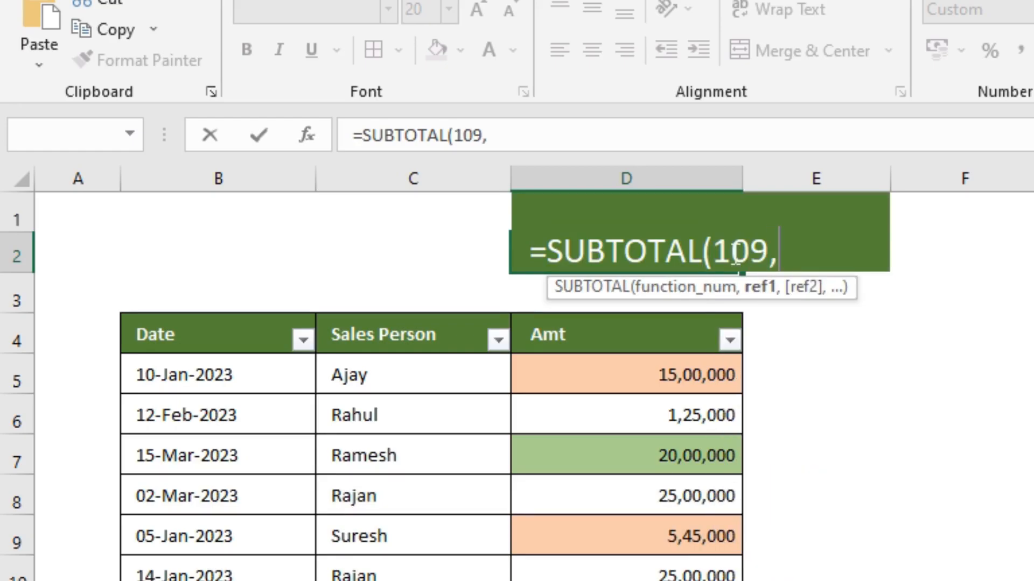
{"action": "type", "text": "ta"}
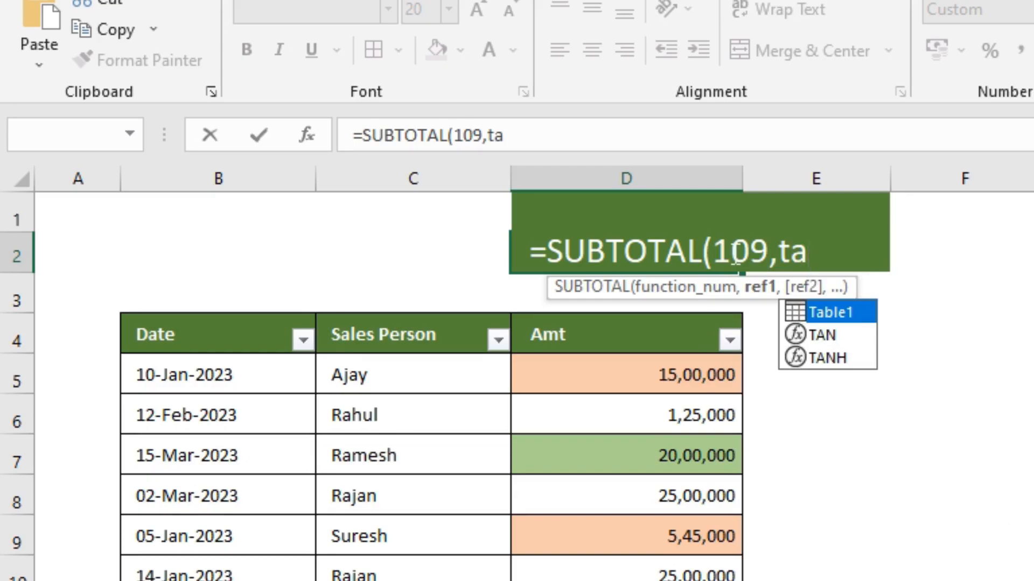
Complete the D2 formula with Table1[Amt] as its reference, and select the Amt values to check their sum against it
{"action": "key", "text": "Tab"}
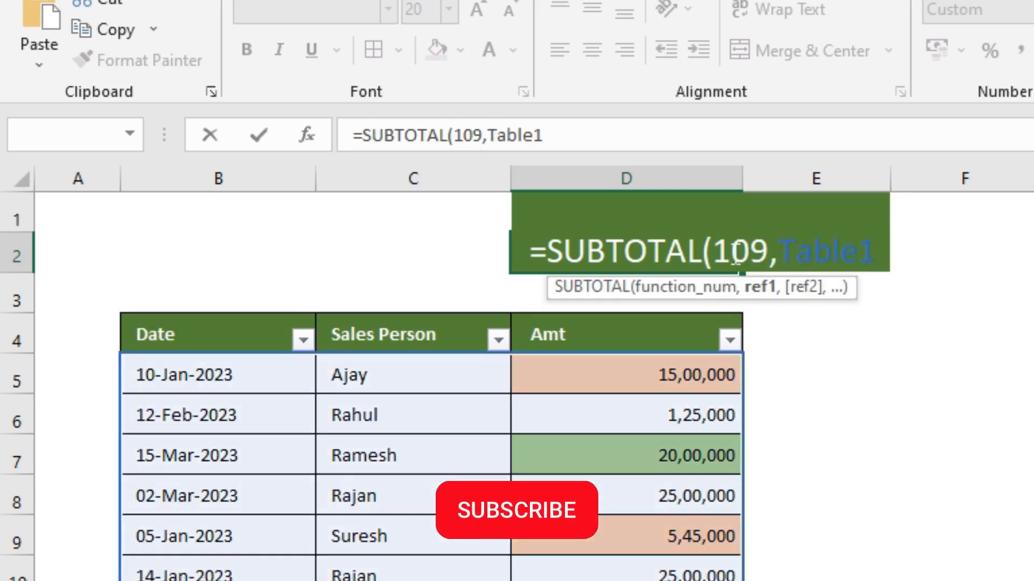
{"action": "left_click", "coordinate": [664, 145]}
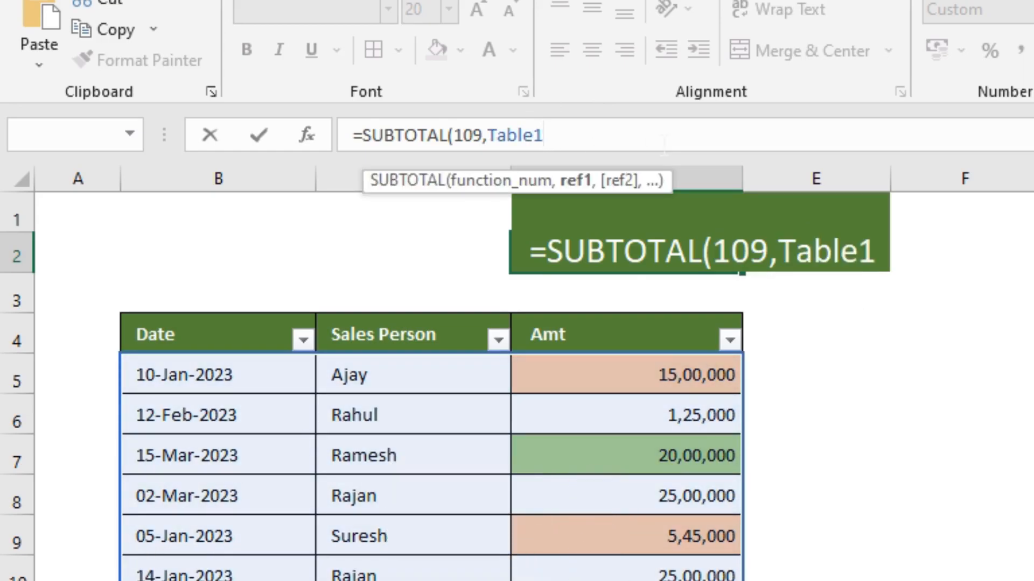
{"action": "type", "text": "["}
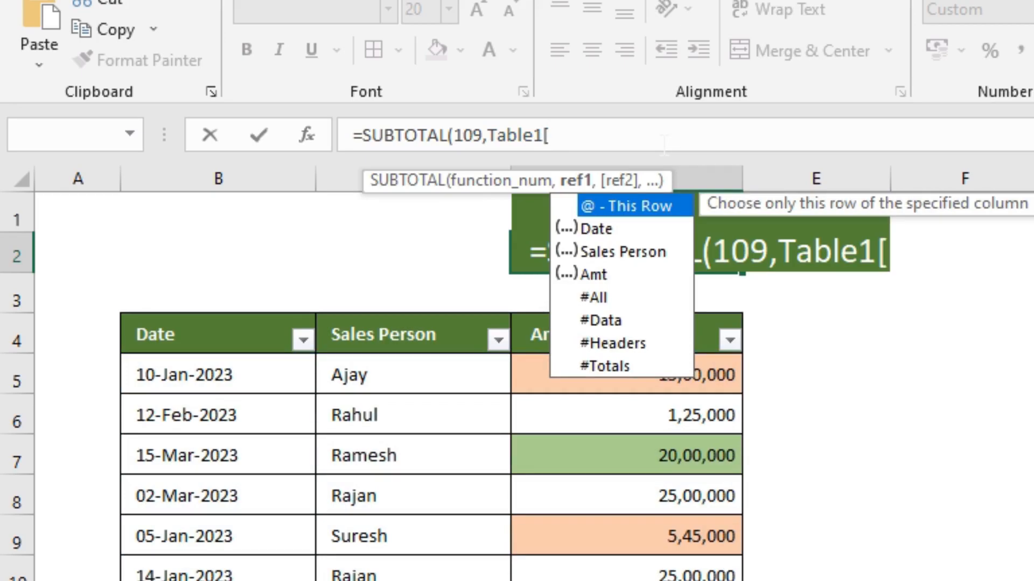
{"action": "key", "text": "Down"}
{"action": "key", "text": "Down"}
{"action": "key", "text": "Down"}
{"action": "key", "text": "Tab"}
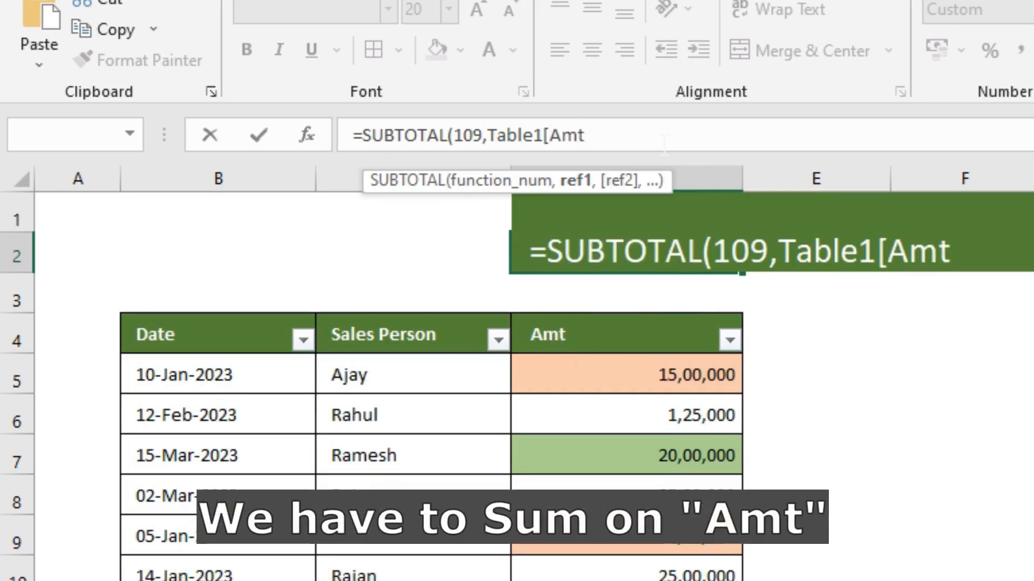
{"action": "type", "text": "]"}
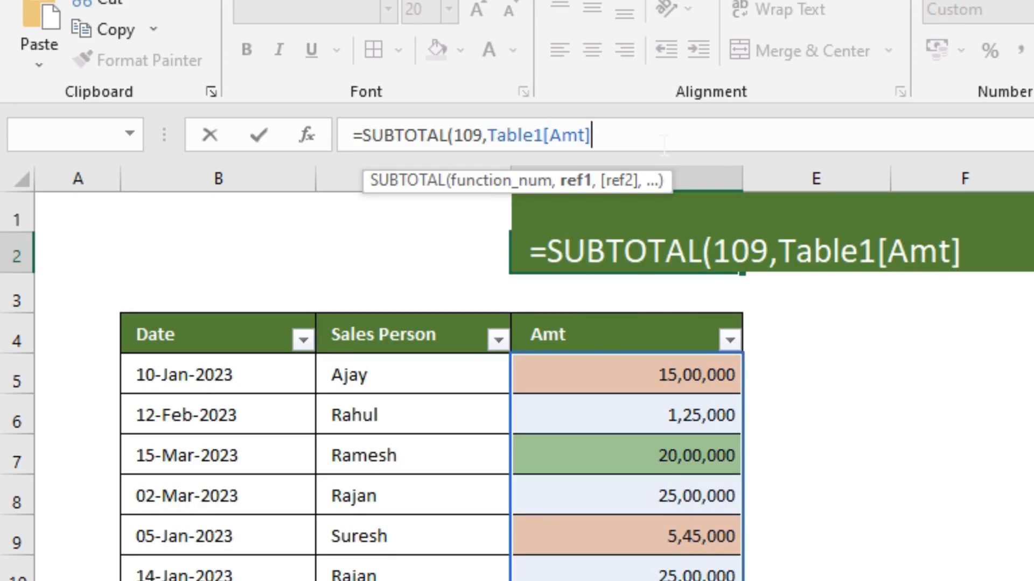
{"action": "type", "text": ")"}
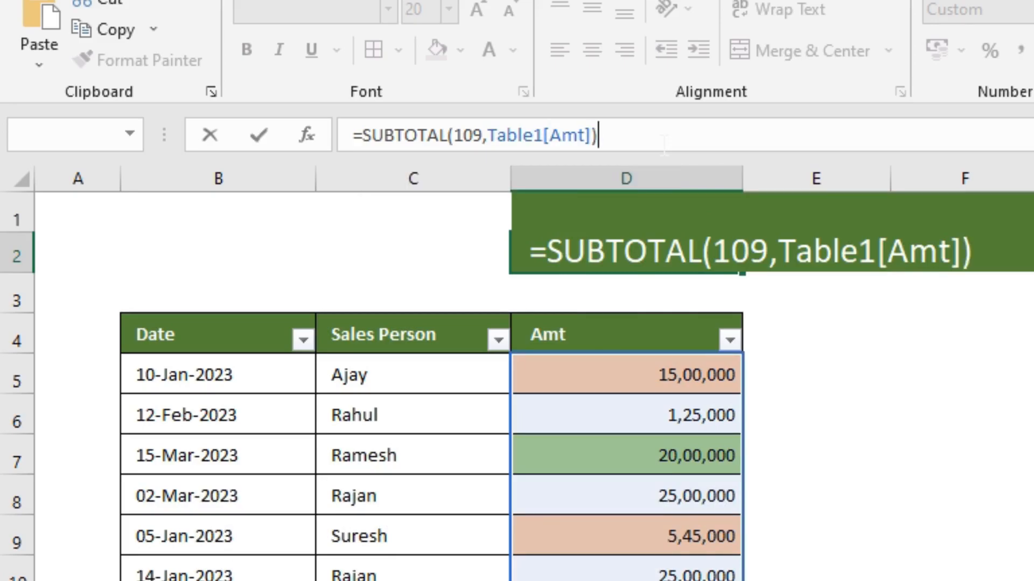
{"action": "key", "text": "Return"}
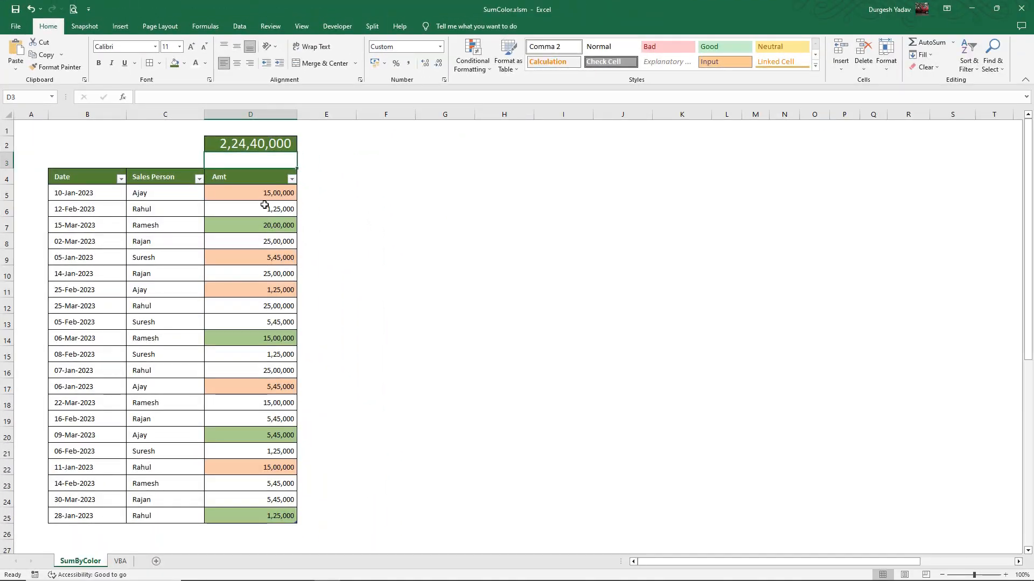
{"action": "left_click_drag", "start_coordinate": [265, 193], "coordinate": [265, 515]}
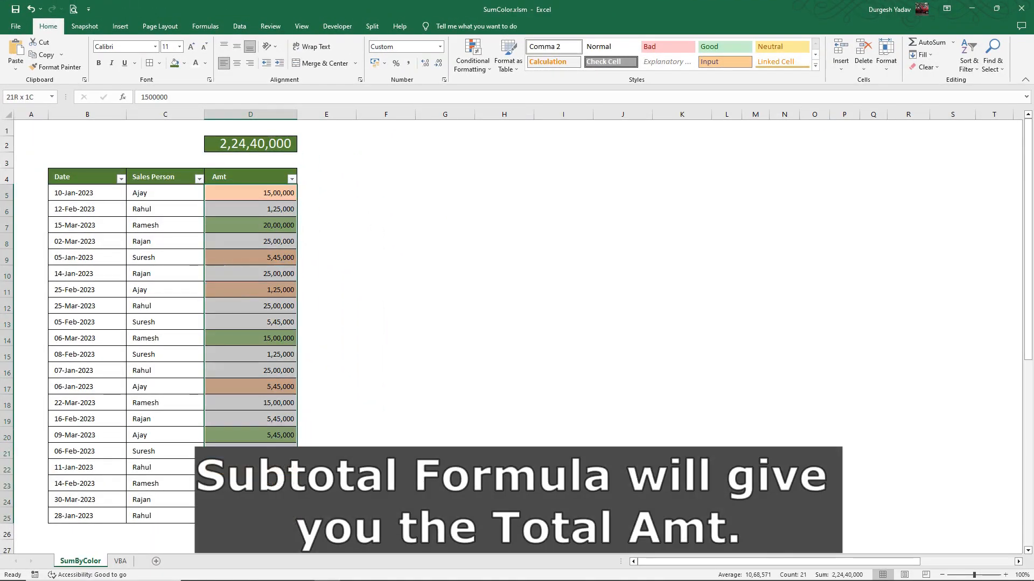
{"action": "left_click", "coordinate": [345, 197]}
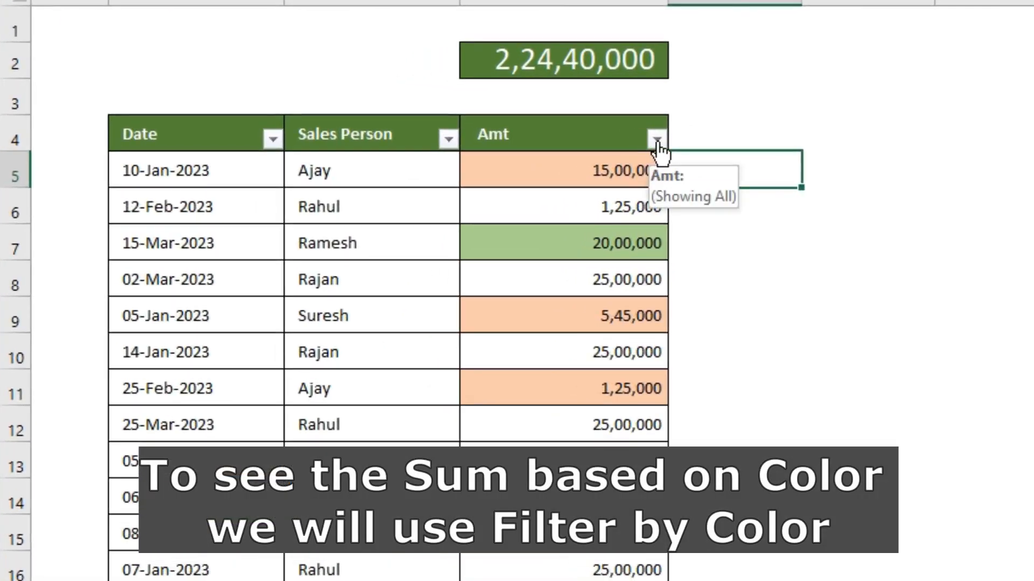
Filter the Amt column by the orange cell colour and select the filtered amounts to check their sum
{"action": "left_click", "coordinate": [657, 140]}
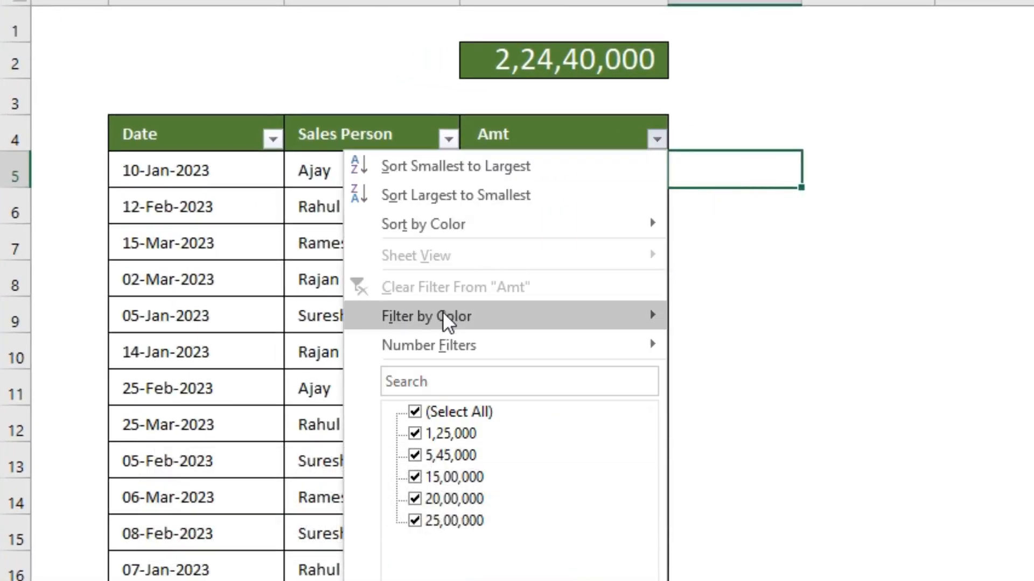
{"action": "mouse_move", "coordinate": [450, 318]}
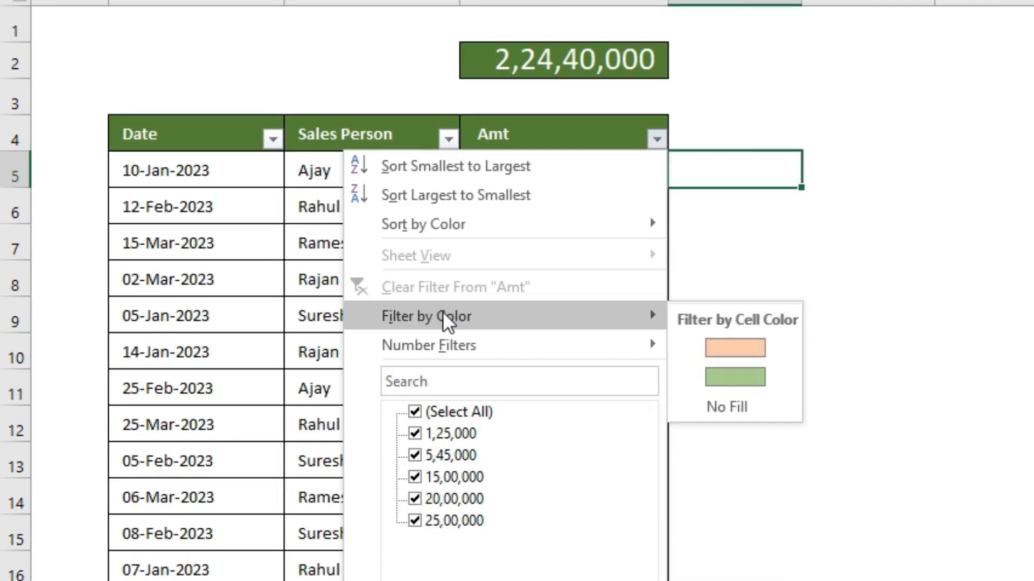
{"action": "left_click", "coordinate": [715, 355]}
{"action": "left_click_drag", "start_coordinate": [630, 205], "coordinate": [631, 311]}
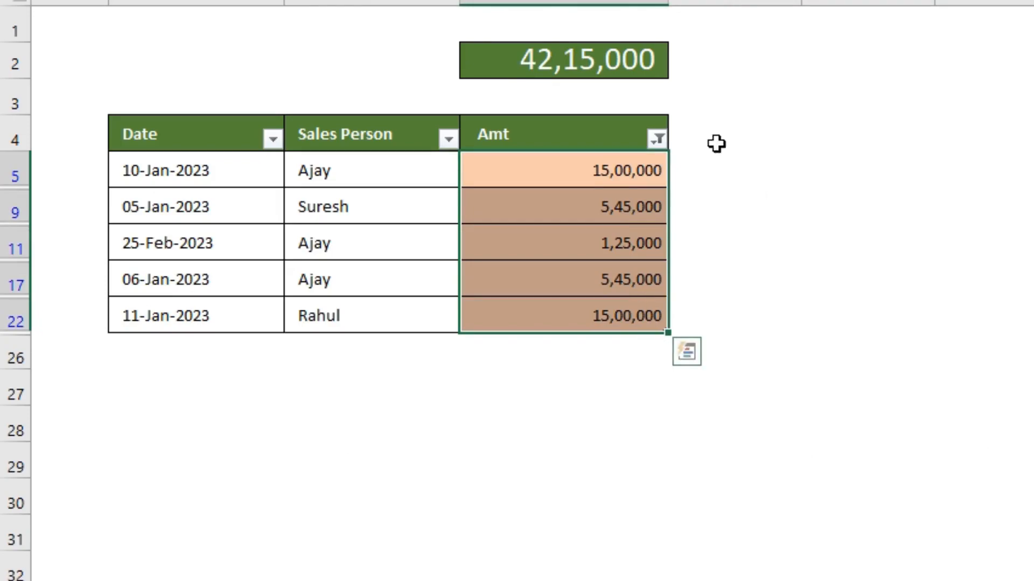
Filter the Amt column by the green cell colour and select the filtered amounts to check their sum
{"action": "left_click", "coordinate": [657, 139]}
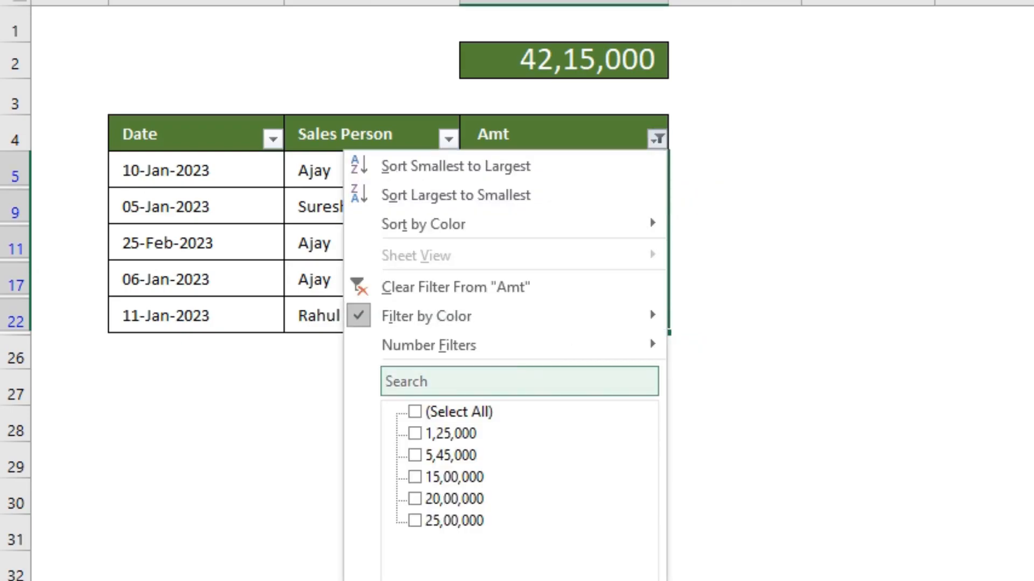
{"action": "mouse_move", "coordinate": [479, 323]}
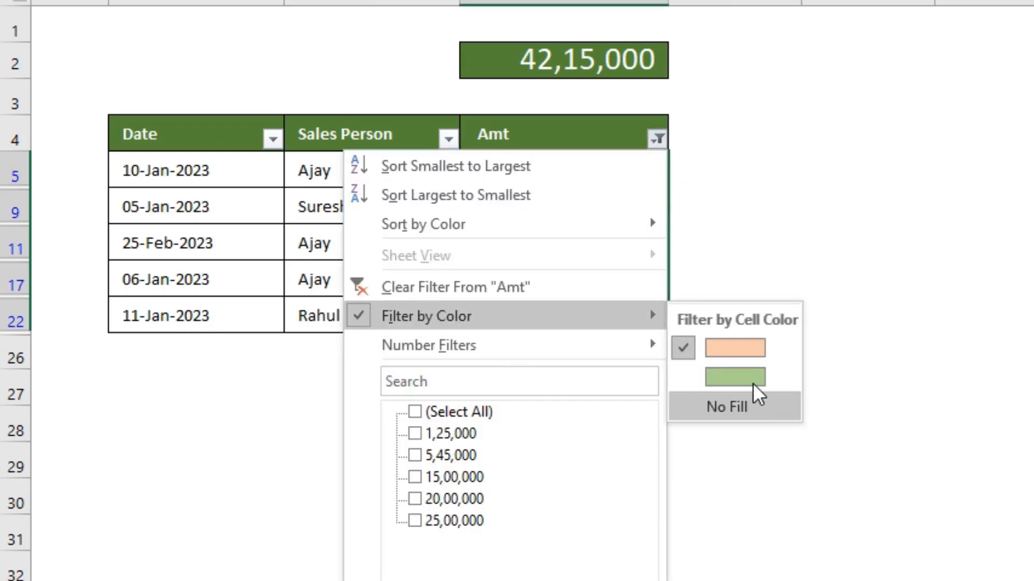
{"action": "left_click", "coordinate": [732, 377]}
{"action": "left_click_drag", "start_coordinate": [610, 163], "coordinate": [616, 281]}
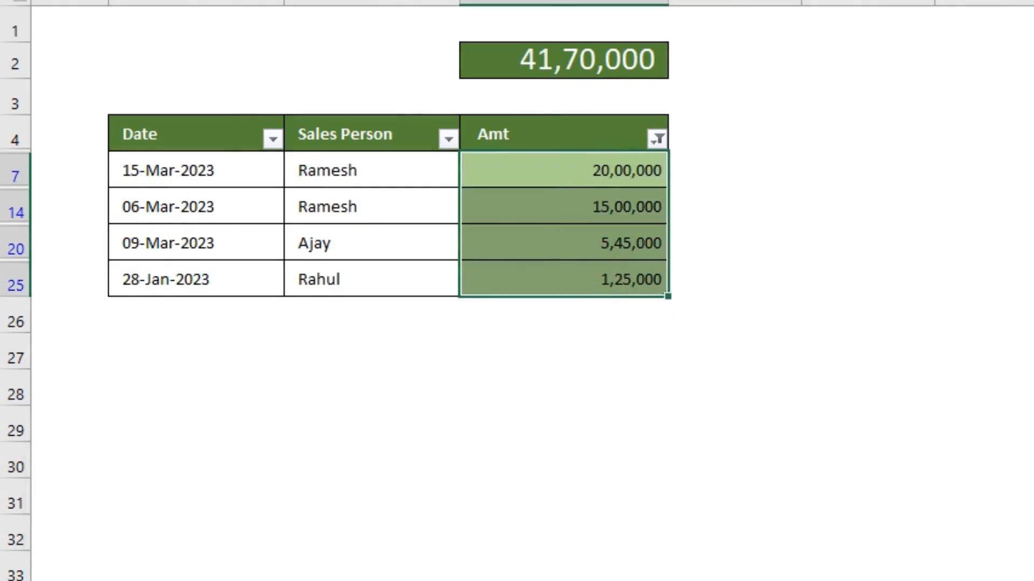
Filter the Amt column by cells with No Fill and select the filtered amounts to check their sum
{"action": "left_click", "coordinate": [658, 141]}
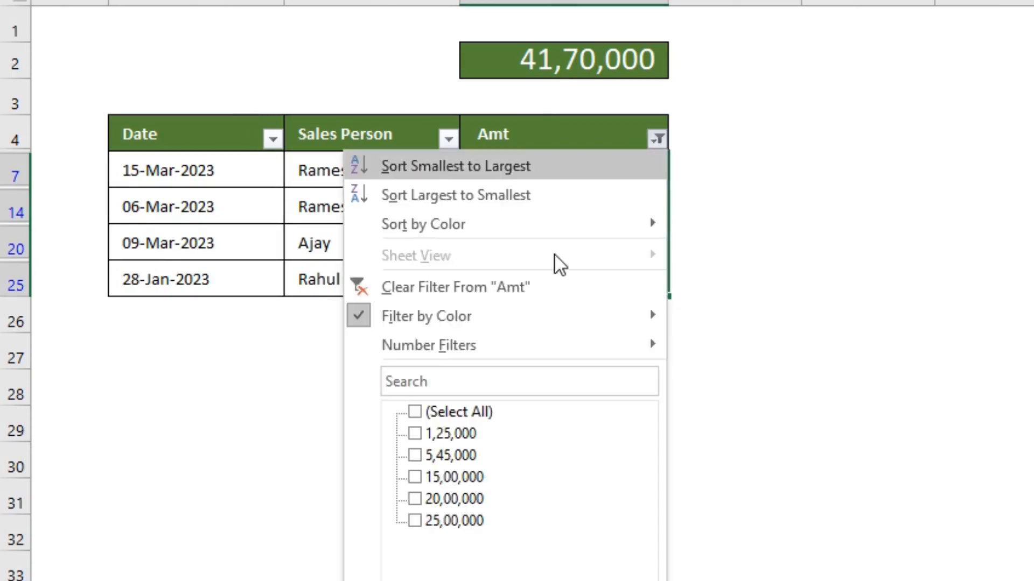
{"action": "mouse_move", "coordinate": [544, 323]}
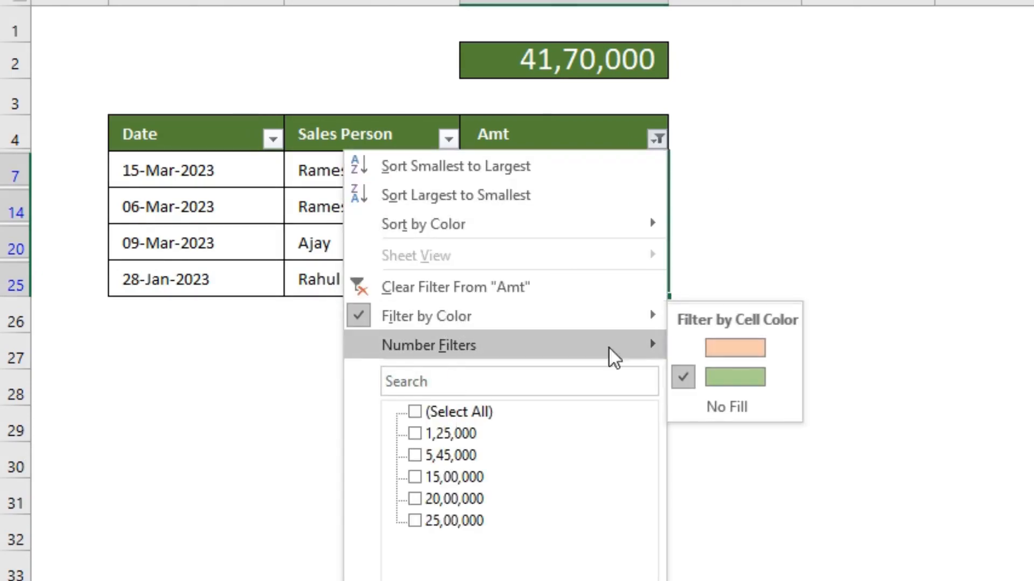
{"action": "left_click", "coordinate": [727, 407]}
{"action": "left_click_drag", "start_coordinate": [600, 173], "coordinate": [603, 558]}
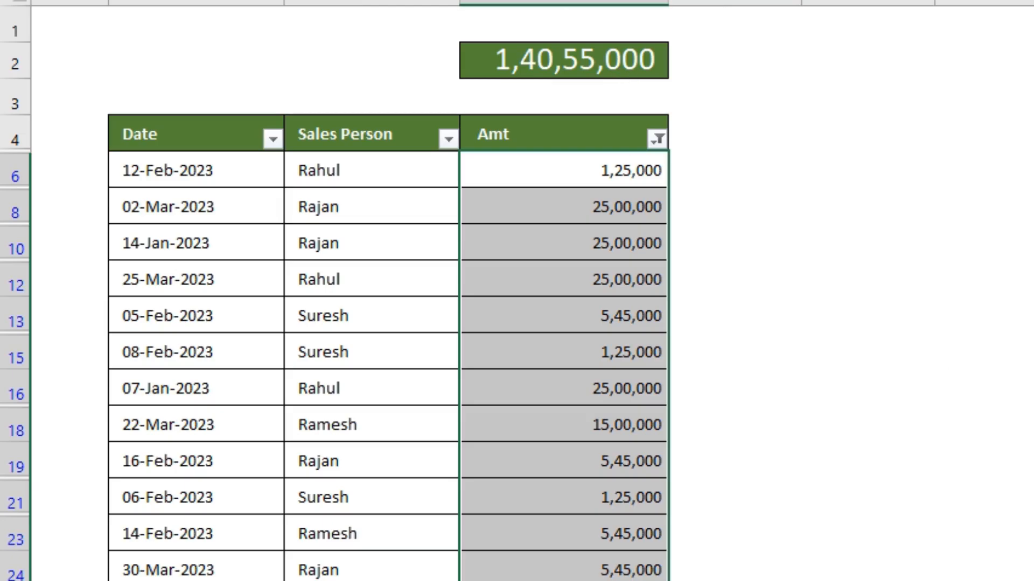
Clear the colour filter from the Amt column so that all table rows are shown
{"action": "left_click", "coordinate": [657, 140]}
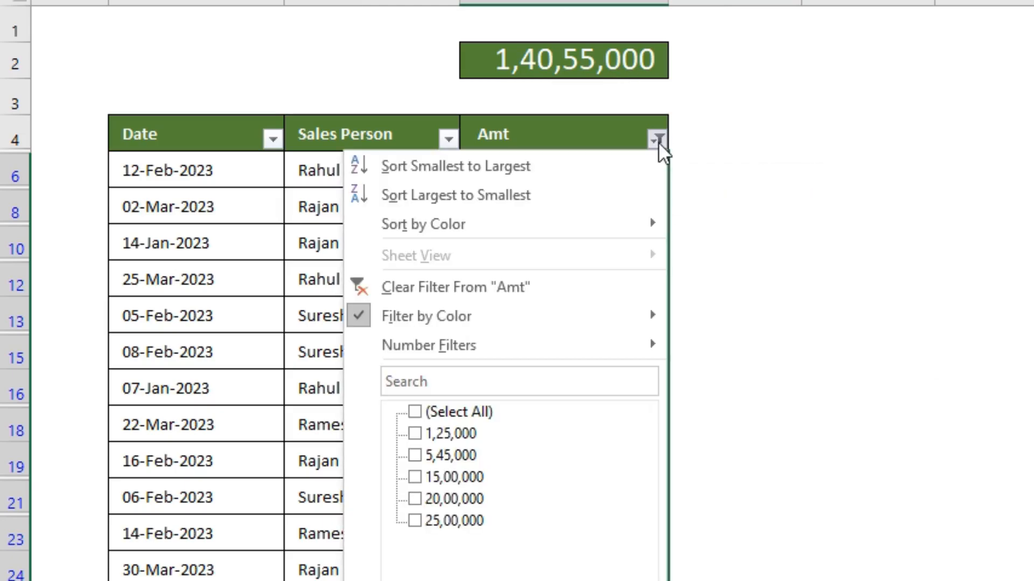
{"action": "left_click", "coordinate": [525, 288]}
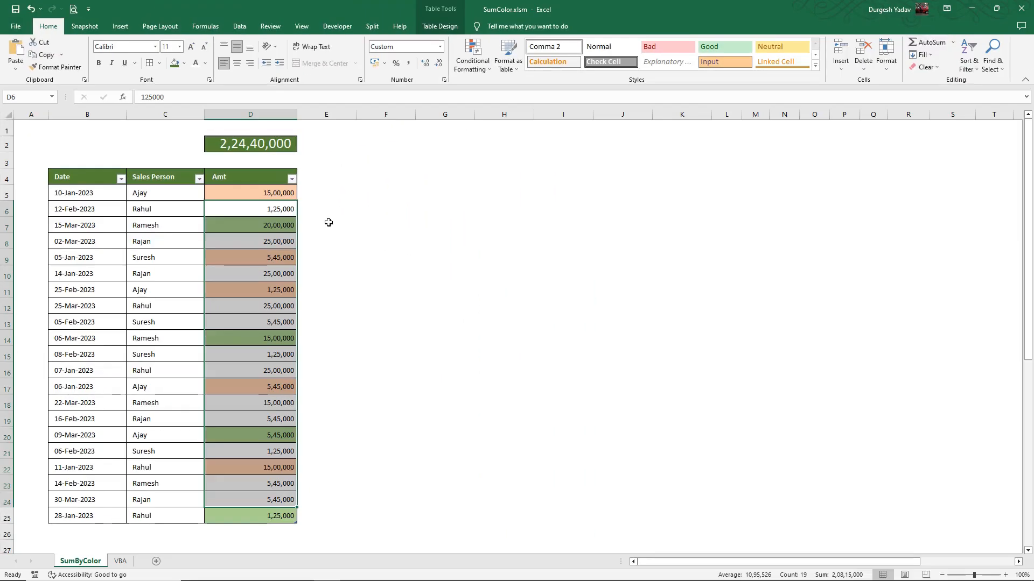
{"action": "left_click", "coordinate": [328, 222]}
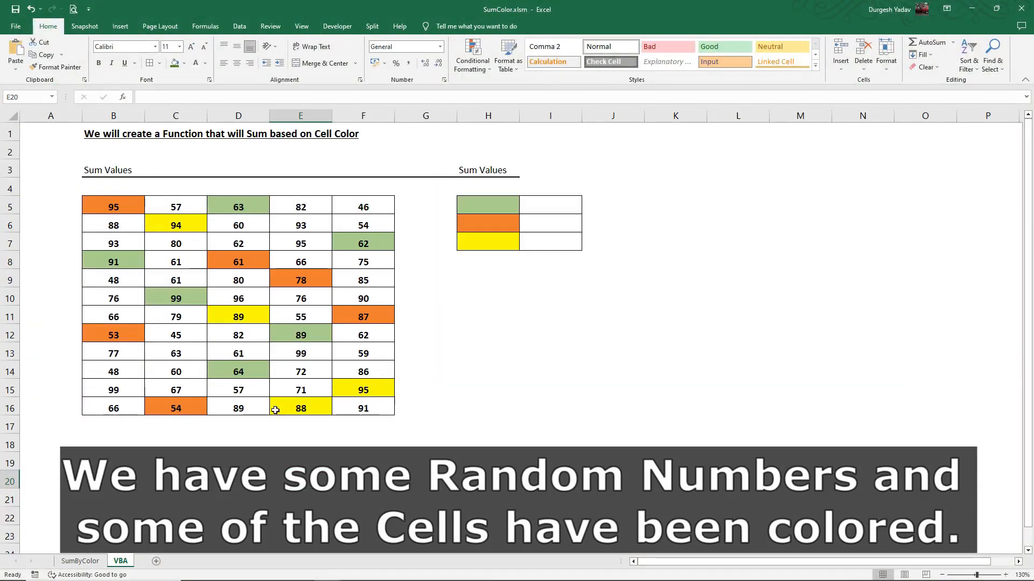
Examine the coloured cells in the number grid and the green, orange and yellow reference cells H5:H7 on the VBA sheet
{"action": "left_click", "coordinate": [123, 211]}
{"action": "left_click", "coordinate": [226, 210]}
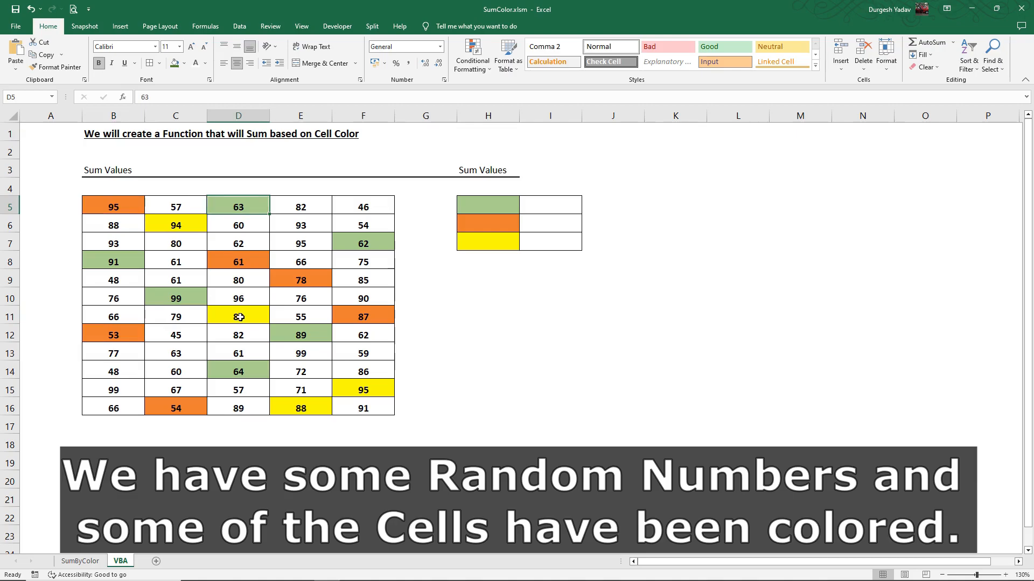
{"action": "left_click", "coordinate": [485, 202]}
{"action": "left_click", "coordinate": [481, 225]}
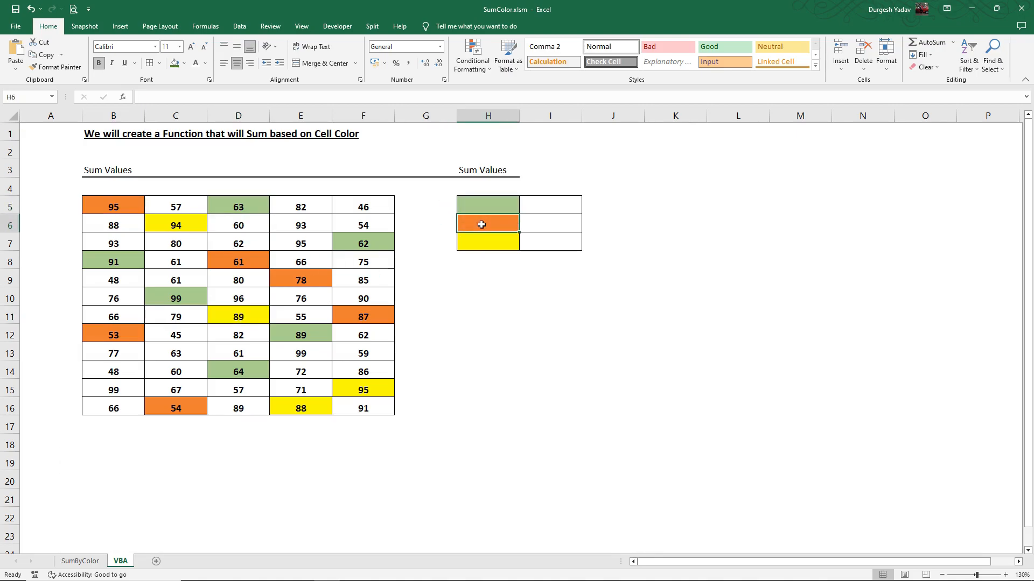
{"action": "left_click", "coordinate": [483, 243]}
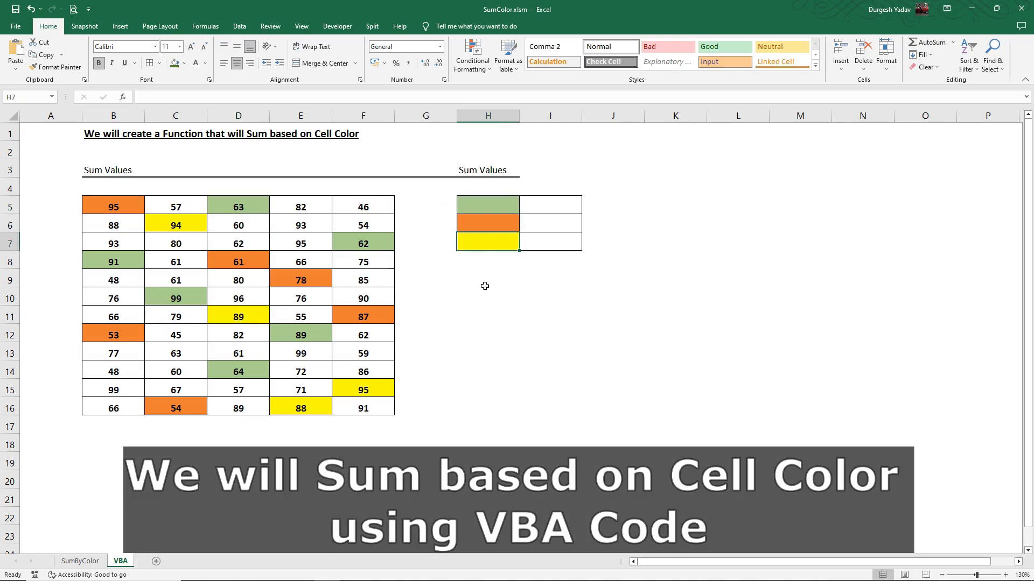
{"action": "left_click", "coordinate": [485, 287]}
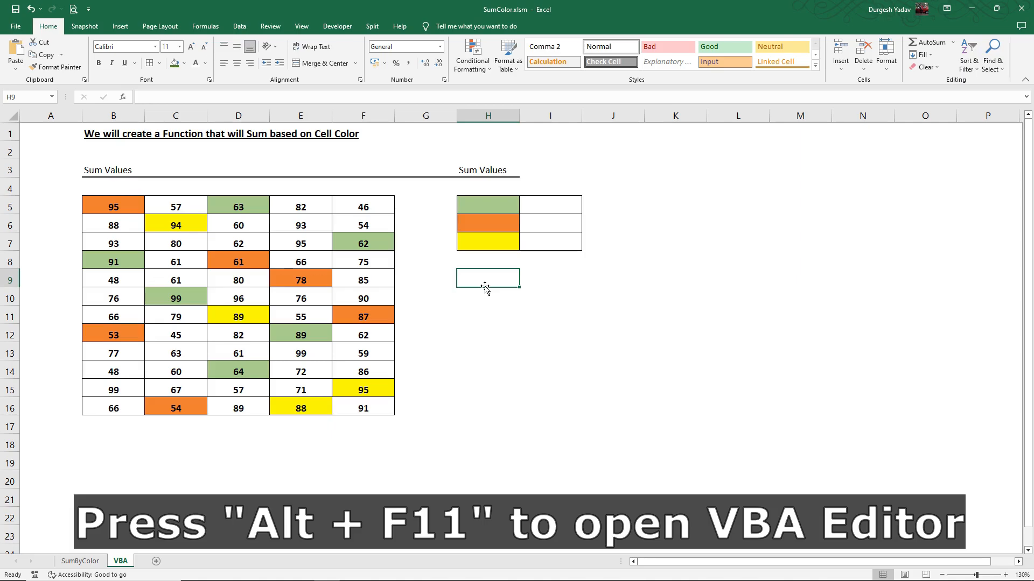
Open the VBA editor and insert a new standard module into VBAProject (SumColor.xlsm)
{"action": "key", "text": "alt+F11"}
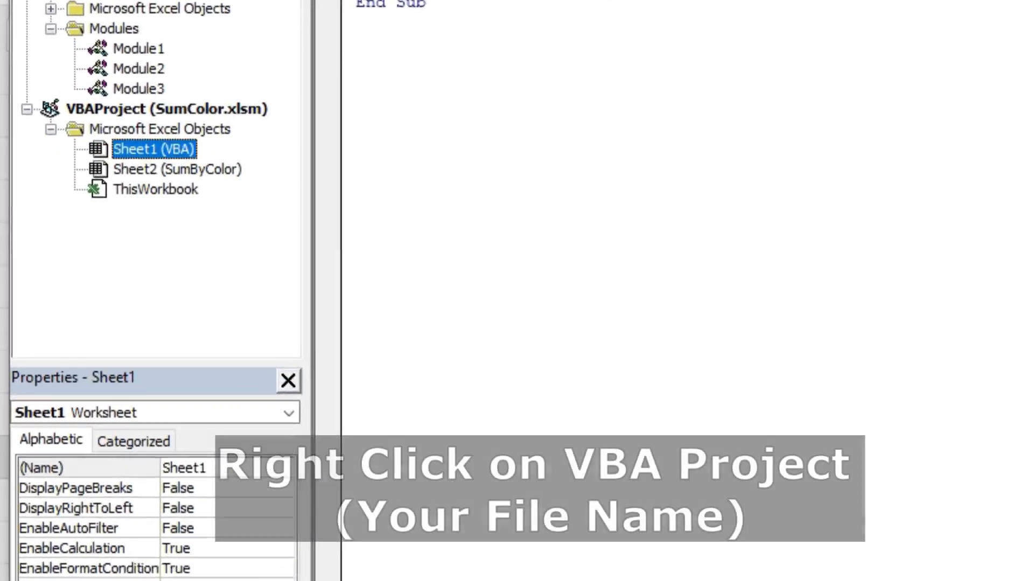
{"action": "right_click", "coordinate": [161, 114]}
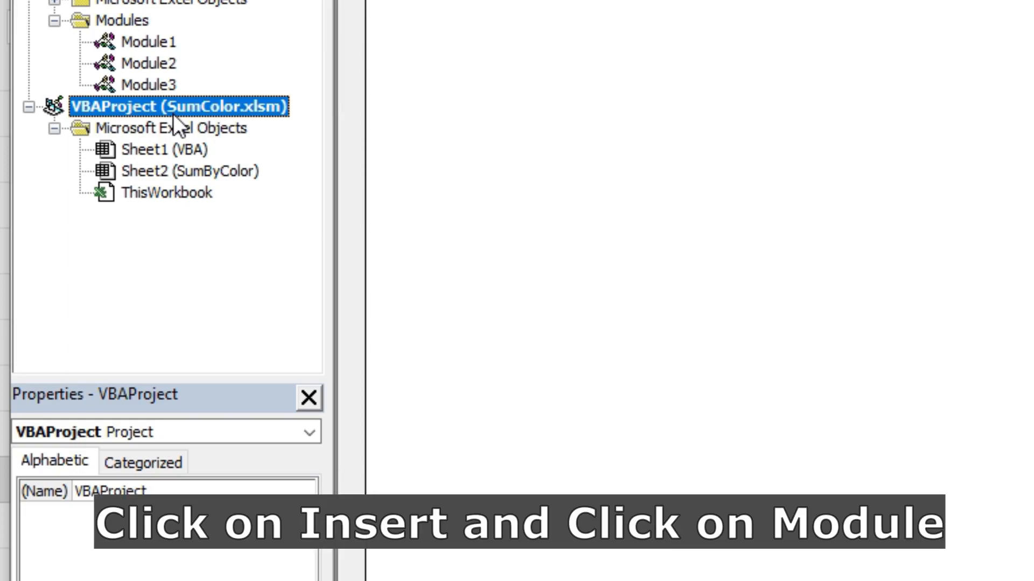
{"action": "right_click", "coordinate": [173, 115]}
{"action": "left_click", "coordinate": [245, 261]}
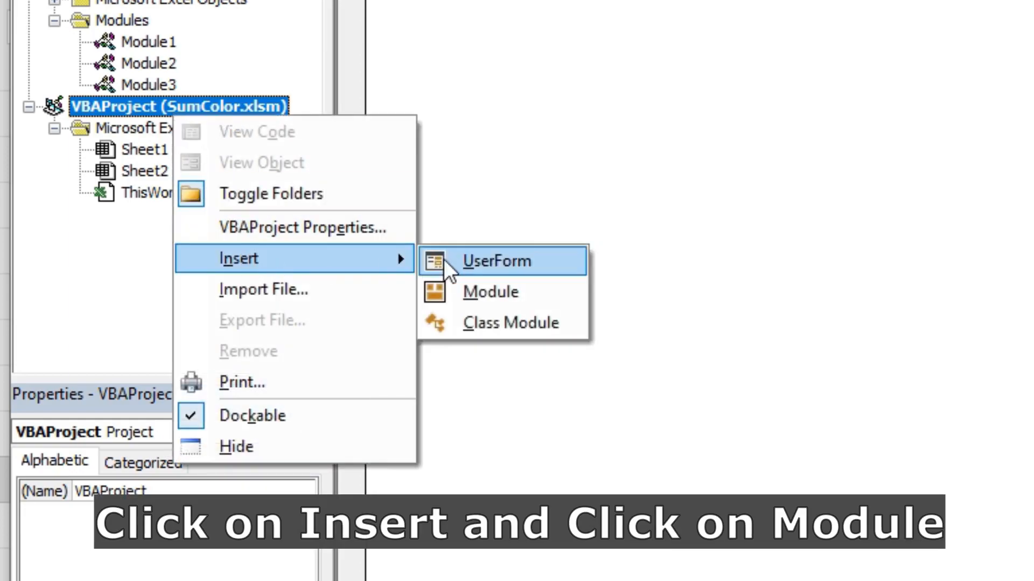
{"action": "left_click", "coordinate": [477, 286]}
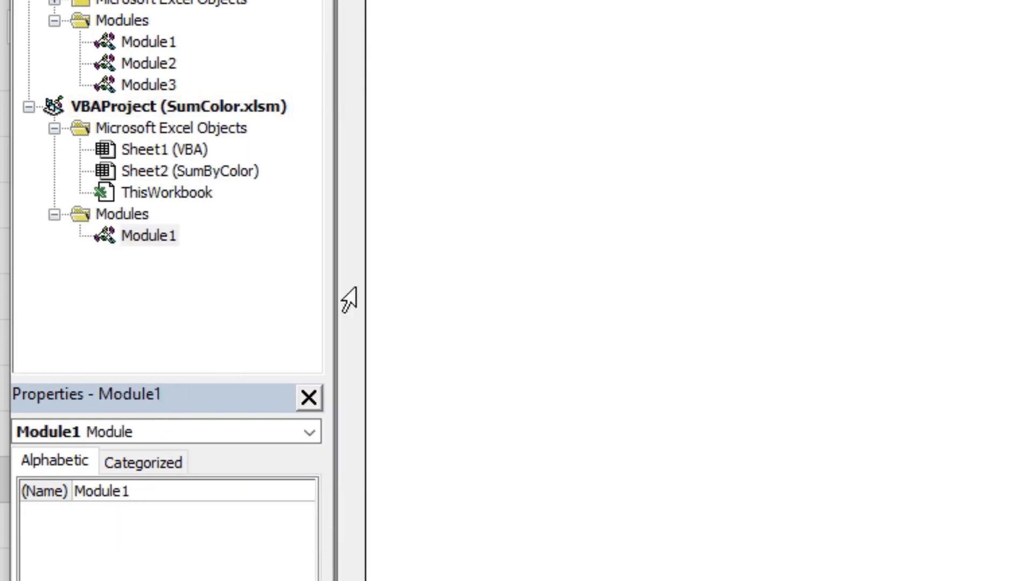
Rename the new module in the SumColor.xlsm project as SumByColor
{"action": "left_click", "coordinate": [145, 238]}
{"action": "left_click_drag", "start_coordinate": [132, 492], "coordinate": [75, 492]}
{"action": "type", "text": "S"}
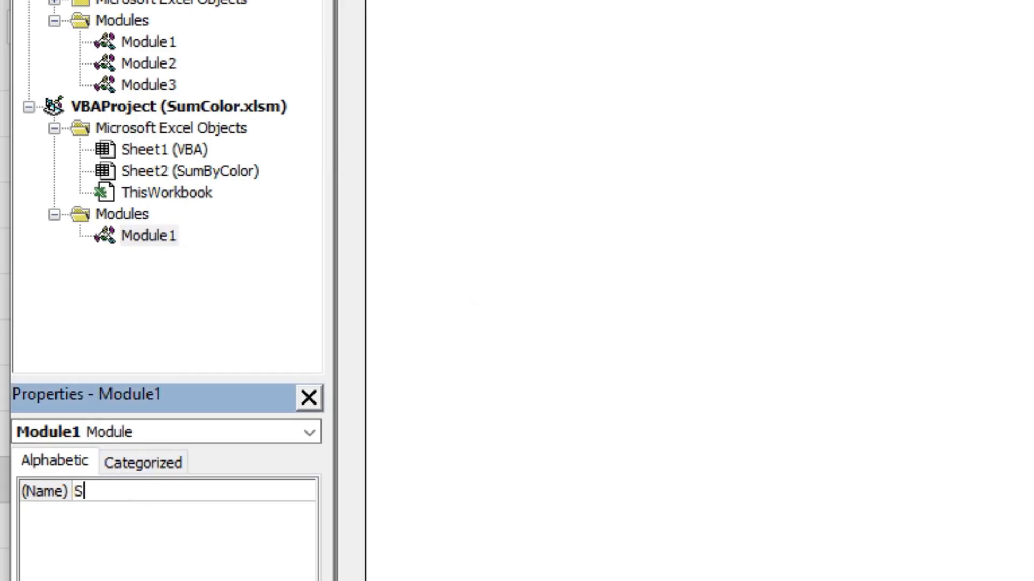
{"action": "type", "text": "umByColor"}
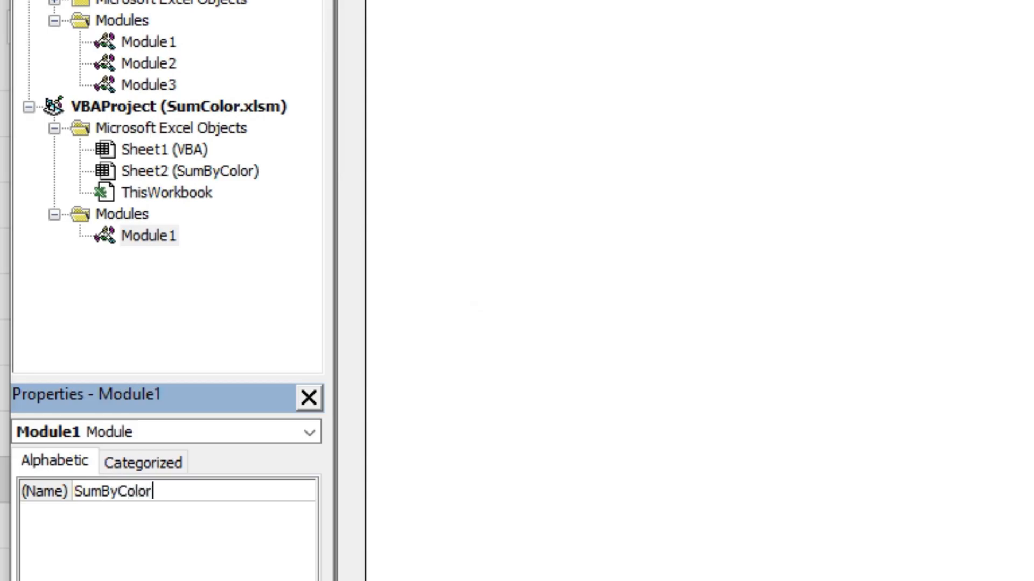
{"action": "key", "text": "Return"}
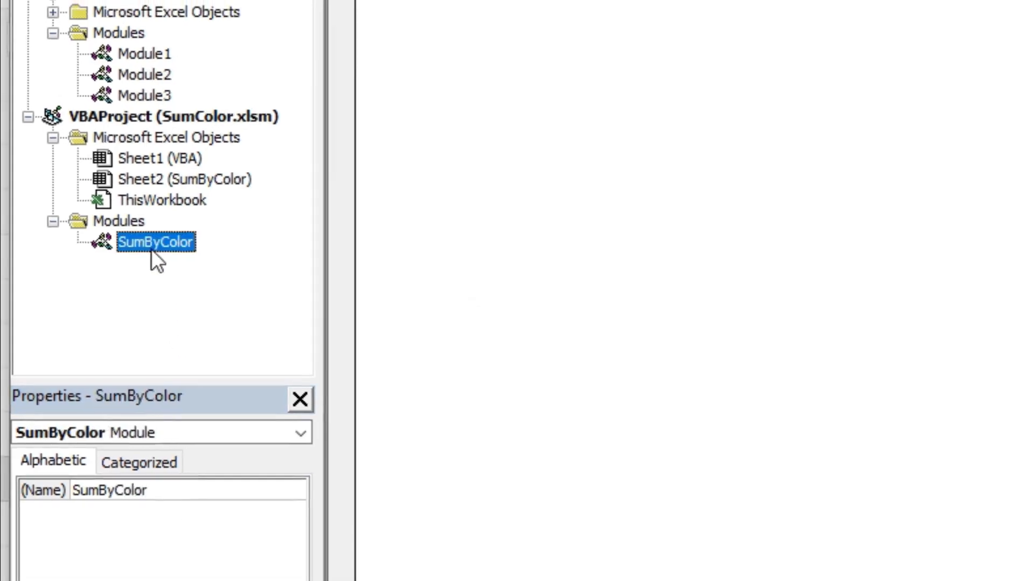
Copy the SumByColor function code from Notepad into the SumByColor module's code window, and close the VBA editor
{"action": "double_click", "coordinate": [155, 241]}
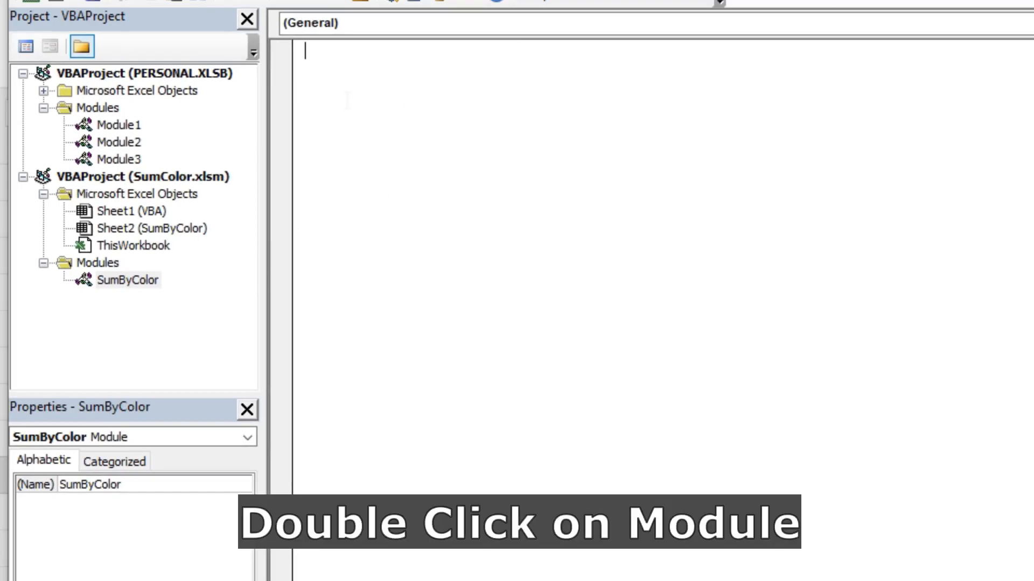
{"action": "key", "text": "alt+Tab"}
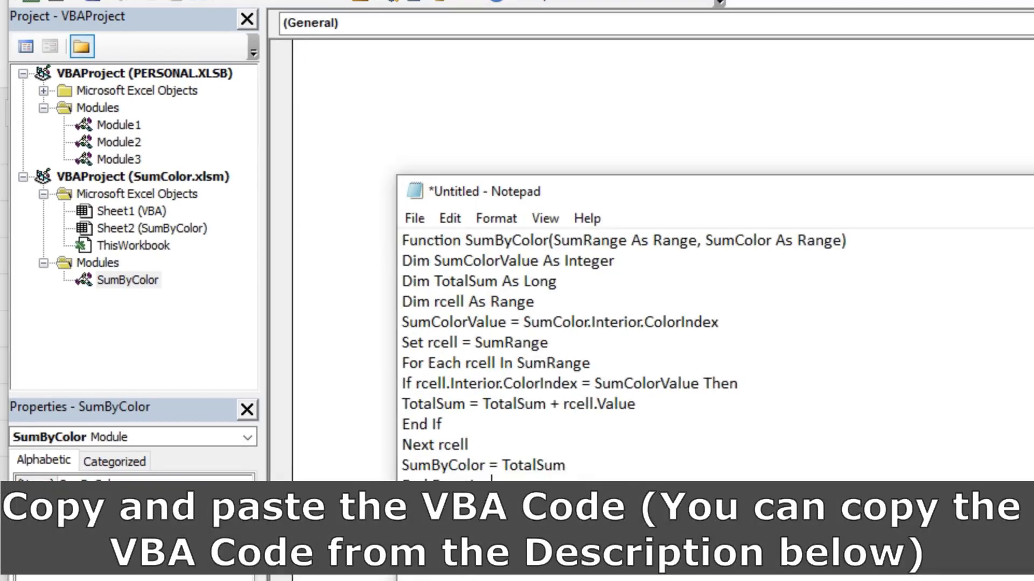
{"action": "left_click_drag", "start_coordinate": [491, 478], "coordinate": [402, 240]}
{"action": "key", "text": "ctrl+c"}
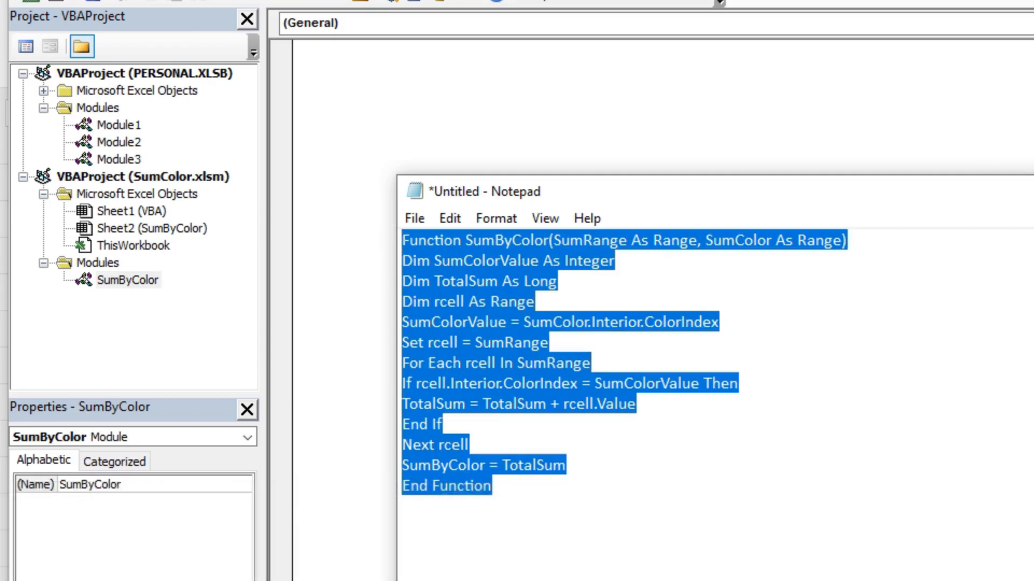
{"action": "key", "text": "alt+Tab"}
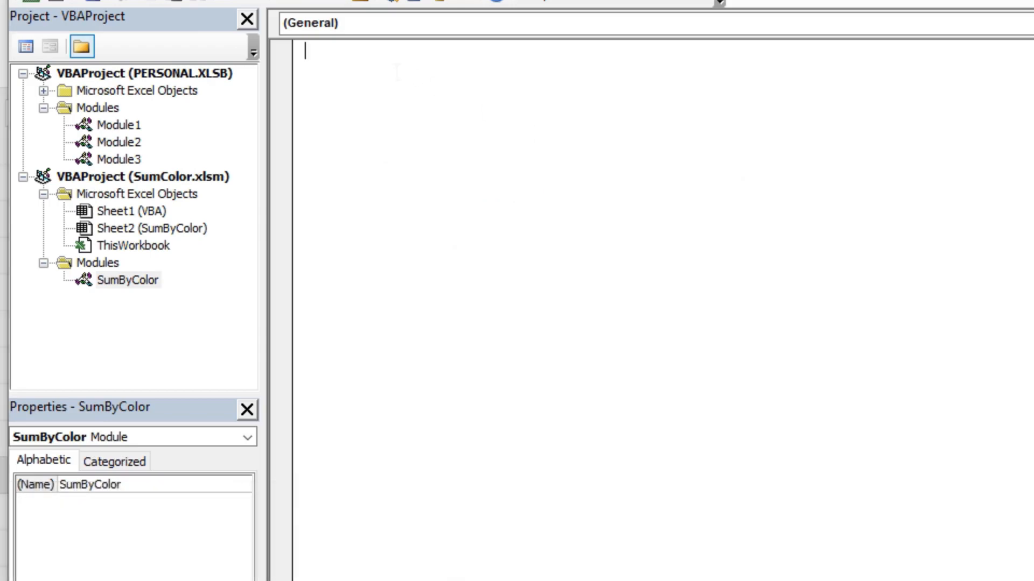
{"action": "key", "text": "ctrl+v"}
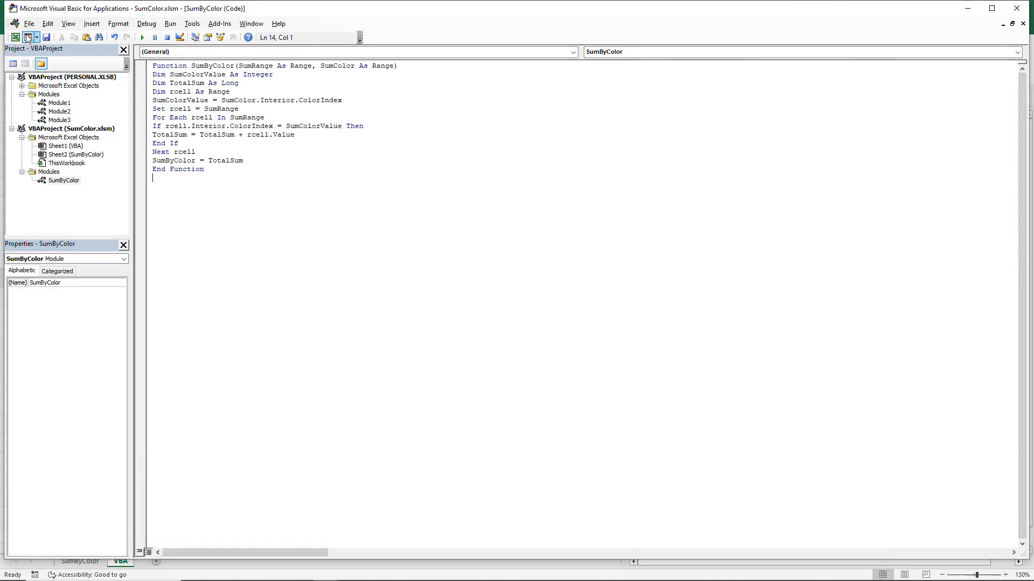
{"action": "left_click", "coordinate": [1017, 15]}
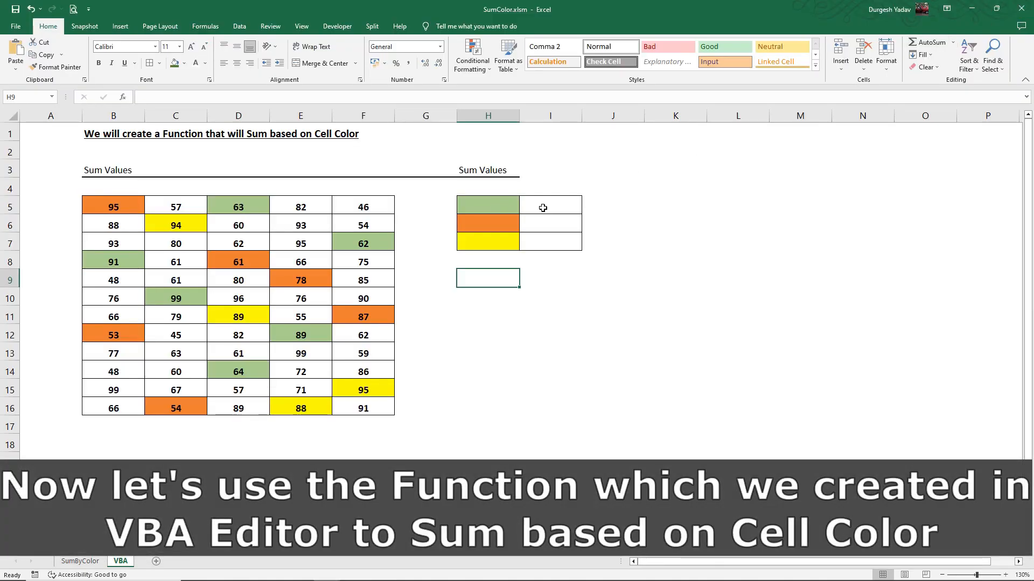
Start a SumByColor formula in cell I5 with the number grid B5:F16 as its first argument
{"action": "left_click", "coordinate": [542, 207]}
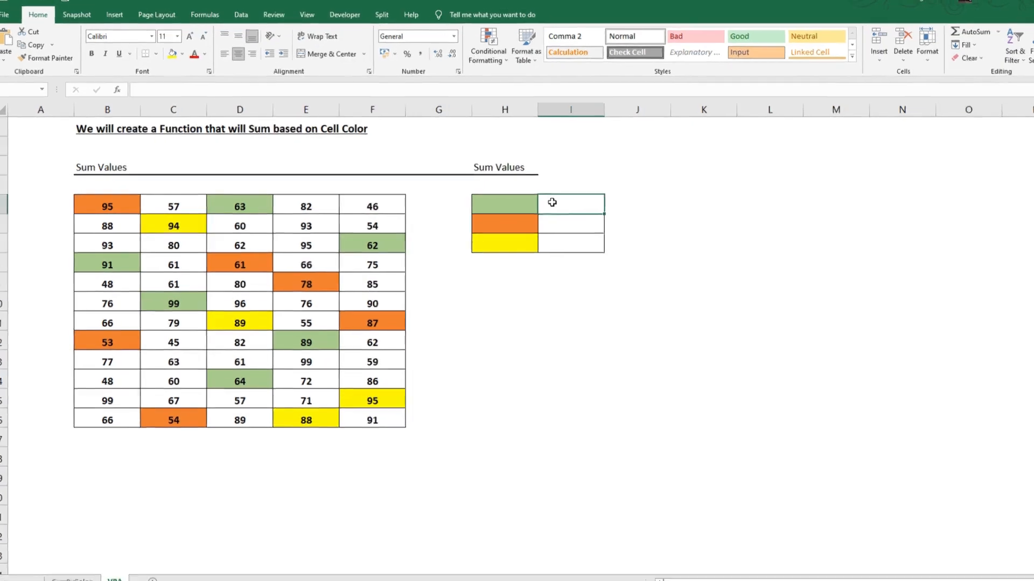
{"action": "type", "text": "=sum"}
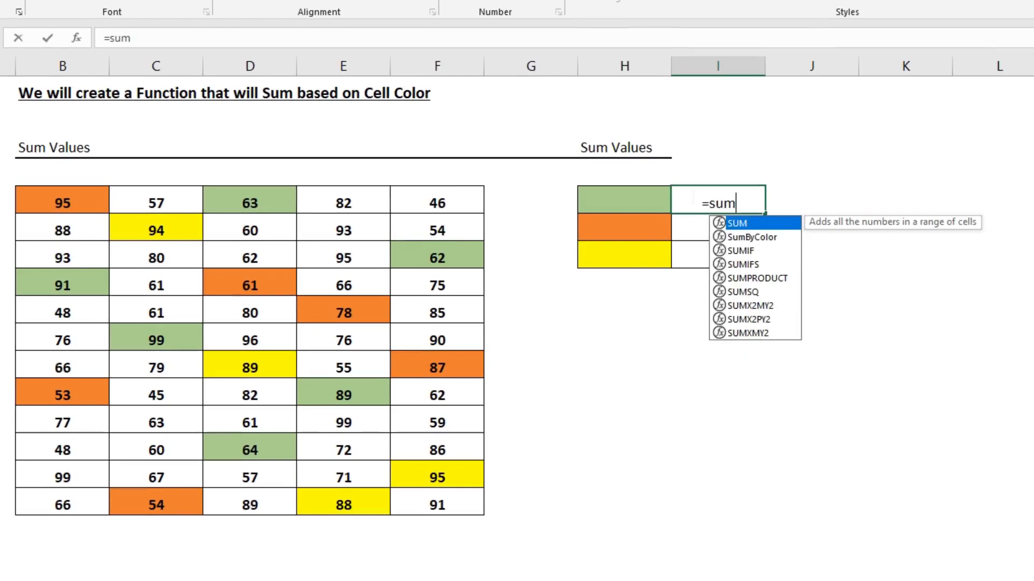
{"action": "key", "text": "Down"}
{"action": "key", "text": "Tab"}
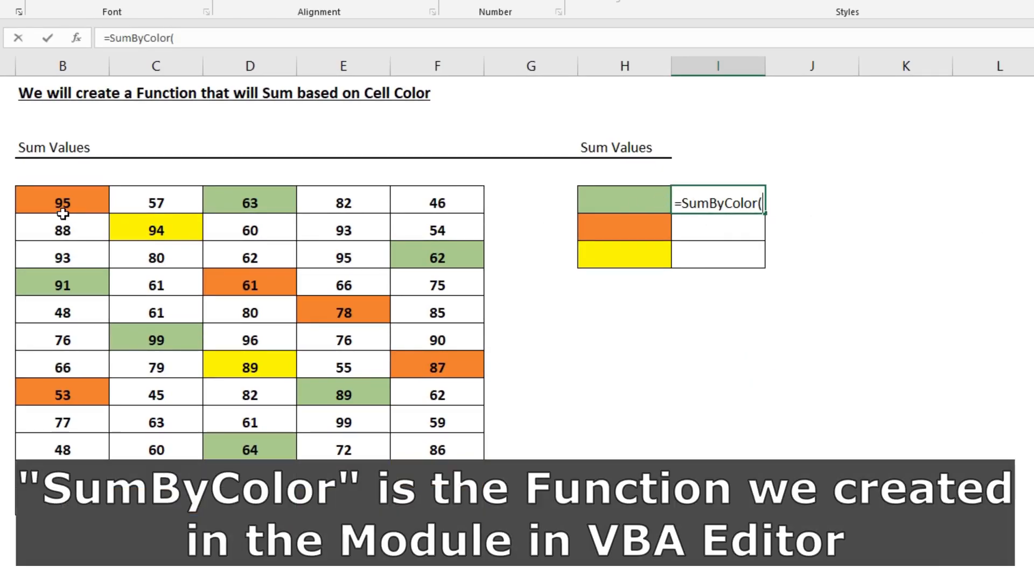
{"action": "left_click_drag", "start_coordinate": [63, 203], "coordinate": [436, 505]}
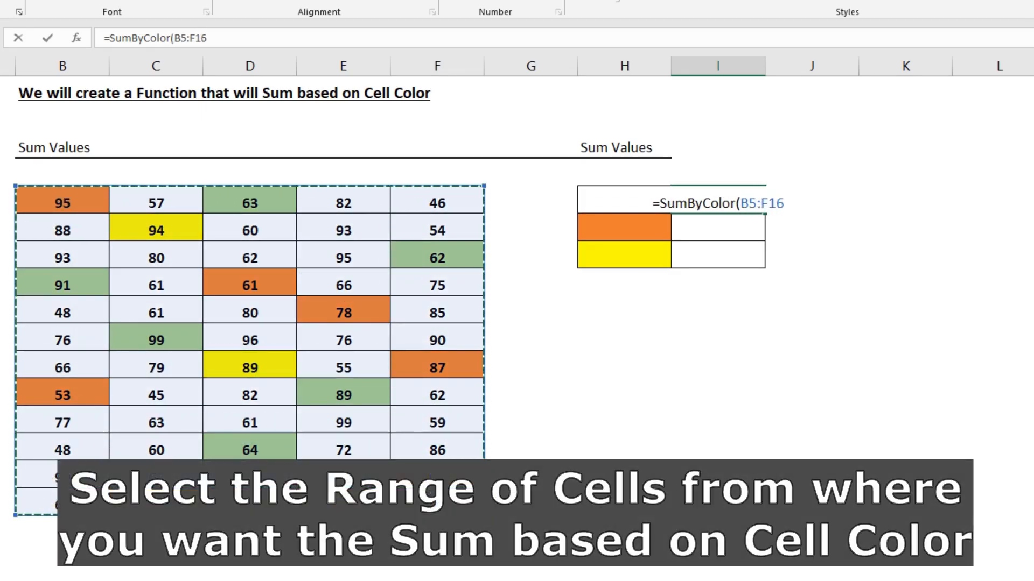
{"action": "type", "text": ","}
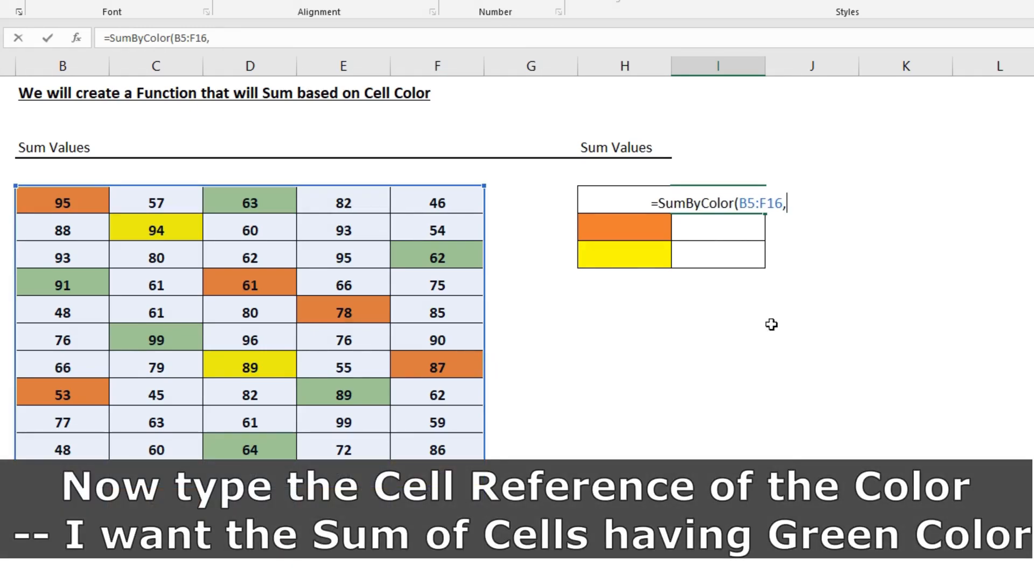
Complete the I5 formula with the green cell H5 as its colour reference, and select I5 to check it
{"action": "left_click", "coordinate": [620, 227]}
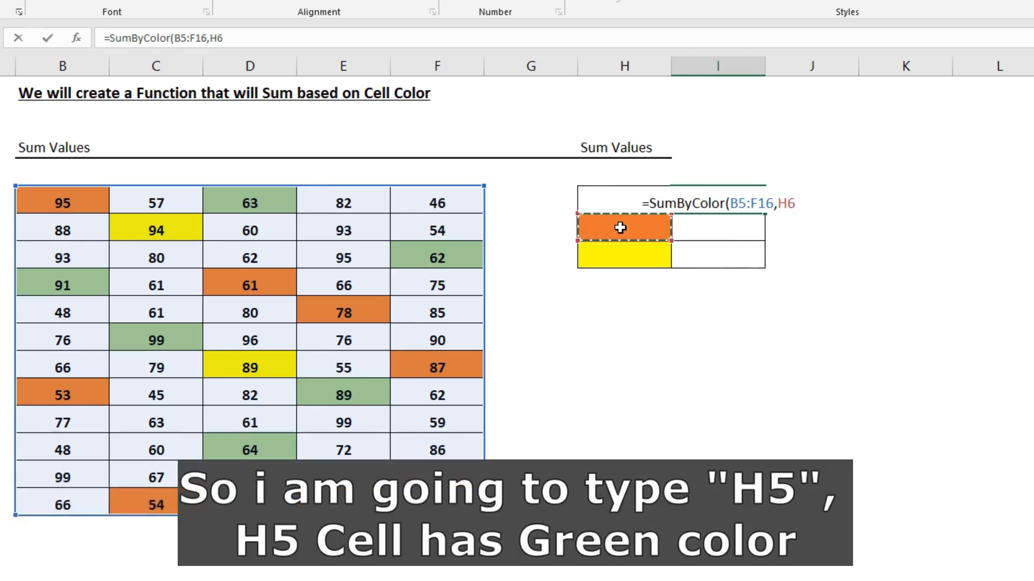
{"action": "key", "text": "Up"}
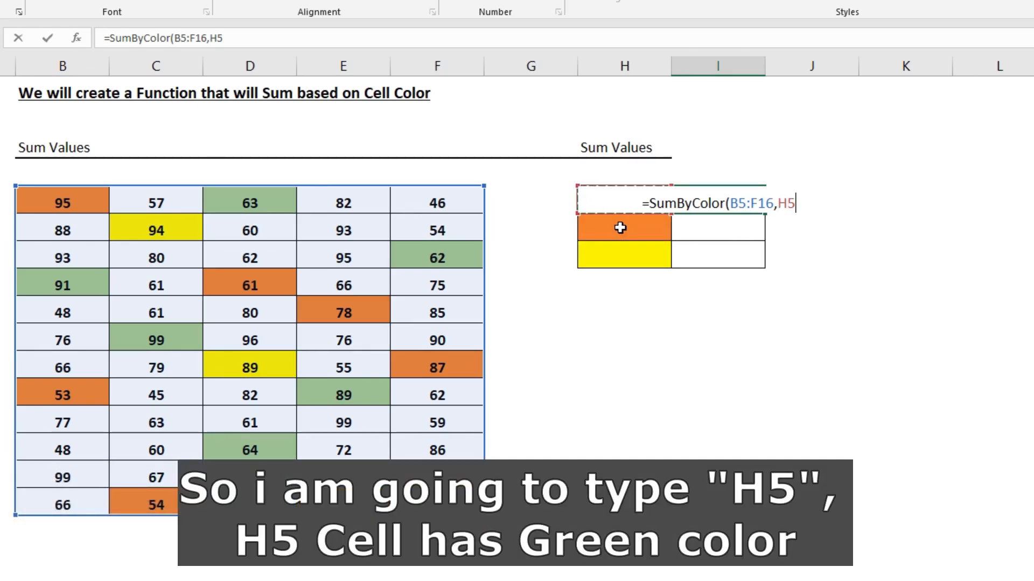
{"action": "type", "text": ")"}
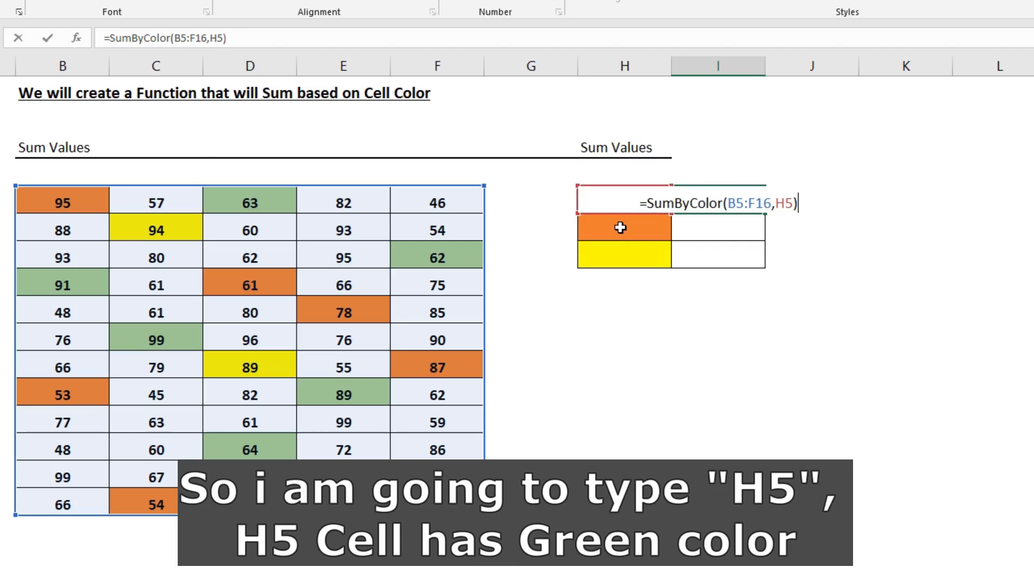
{"action": "key", "text": "Return"}
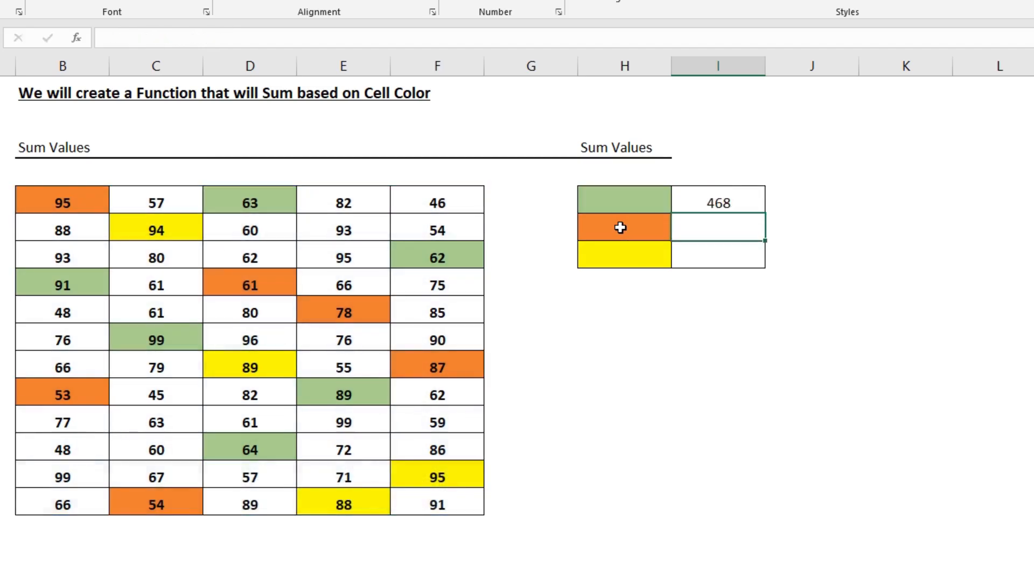
{"action": "left_click", "coordinate": [714, 197]}
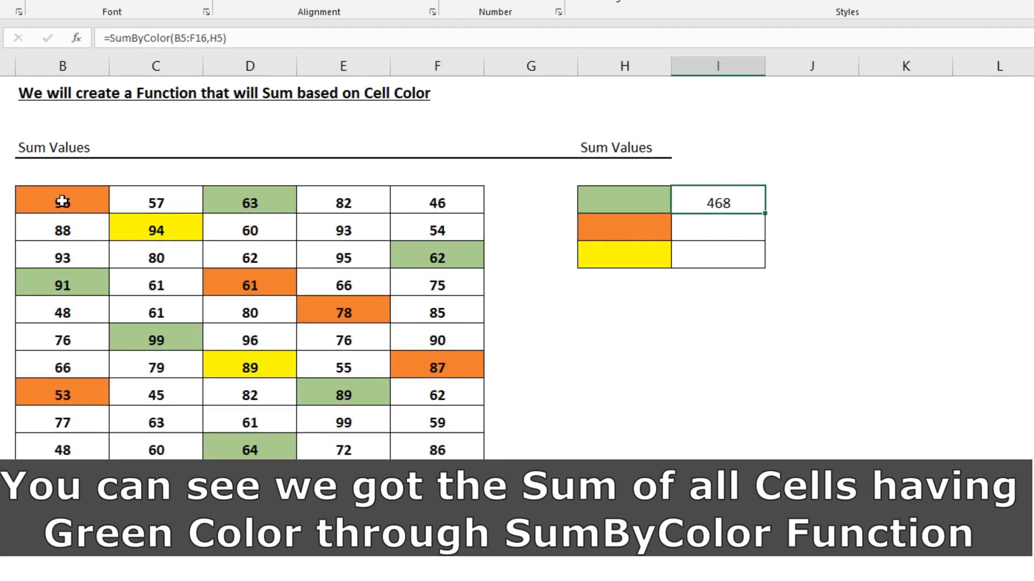
Select all the green cells in the number grid together to review the values behind the green sum
{"action": "left_click", "coordinate": [255, 200]}
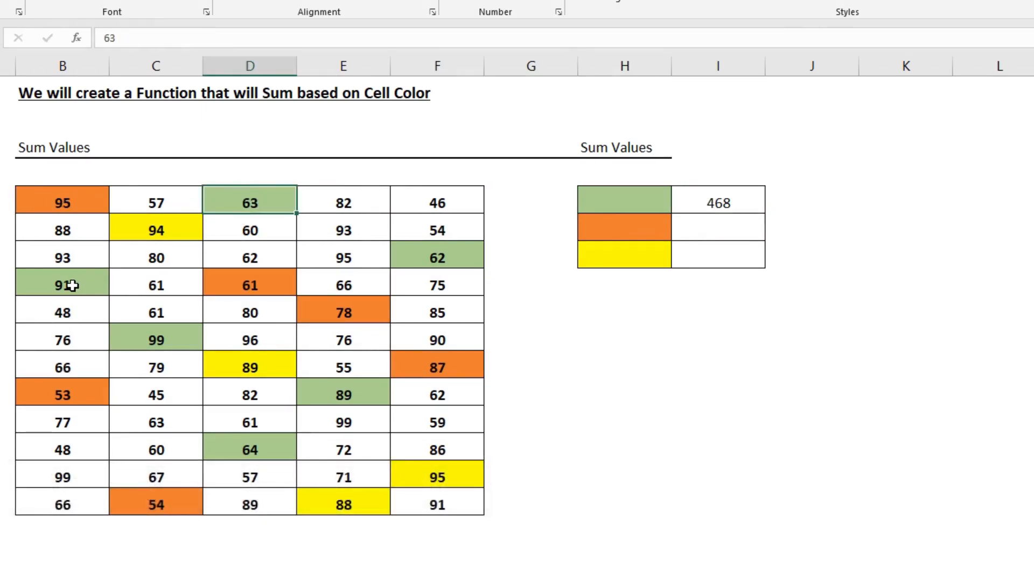
{"action": "left_click", "coordinate": [73, 286], "text": "ctrl"}
{"action": "left_click", "coordinate": [168, 342], "text": "ctrl"}
{"action": "left_click", "coordinate": [468, 255], "text": "ctrl"}
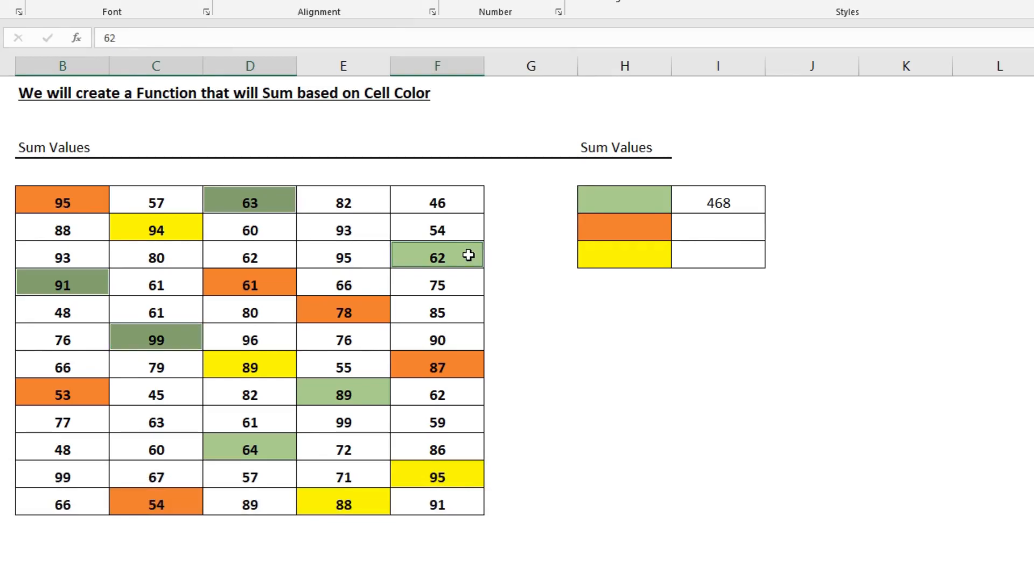
{"action": "left_click", "coordinate": [356, 394], "text": "ctrl"}
{"action": "left_click", "coordinate": [241, 452], "text": "ctrl"}
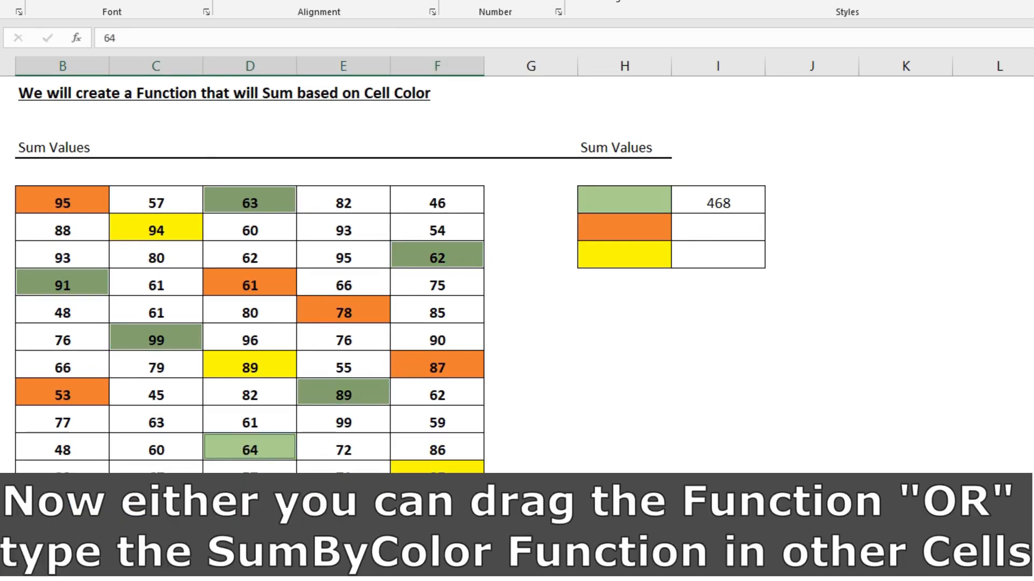
Enter =SumByColor(B5:F16,H6) in cell I6 to sum the grid's orange cells
{"action": "left_click", "coordinate": [695, 232]}
{"action": "type", "text": "=sum"}
{"action": "key", "text": "Down"}
{"action": "key", "text": "Tab"}
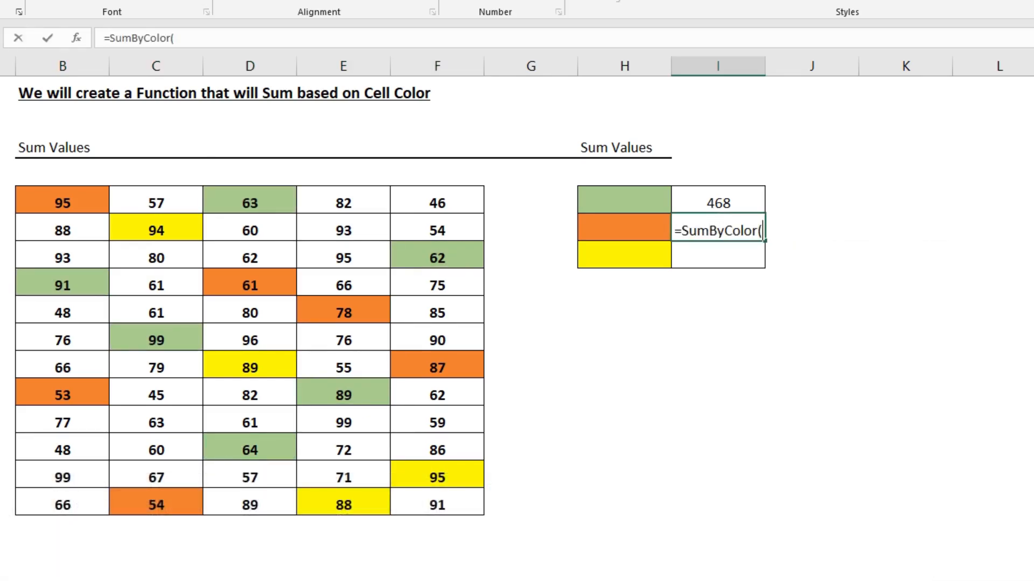
{"action": "left_click_drag", "start_coordinate": [76, 199], "coordinate": [437, 504]}
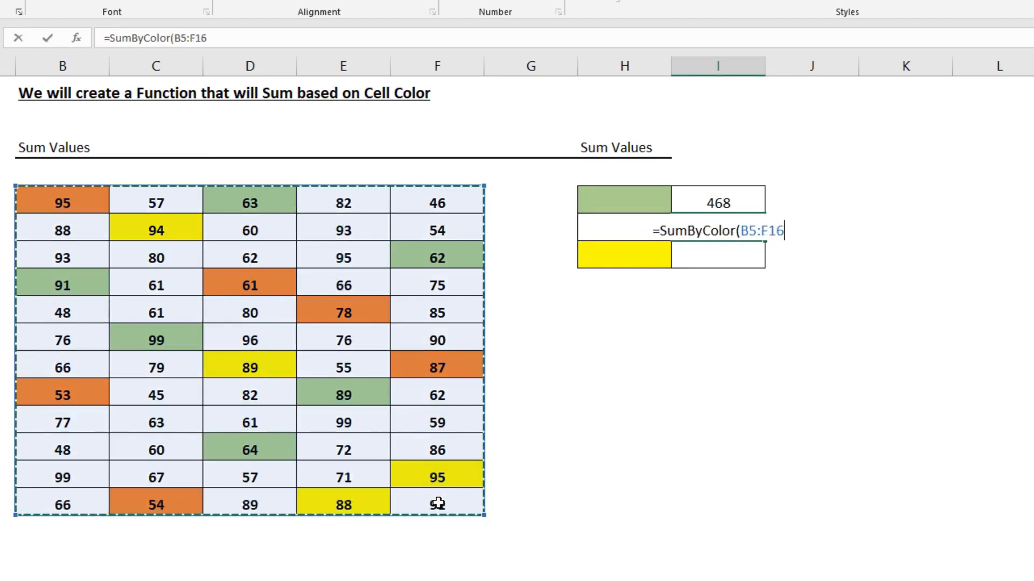
{"action": "type", "text": ","}
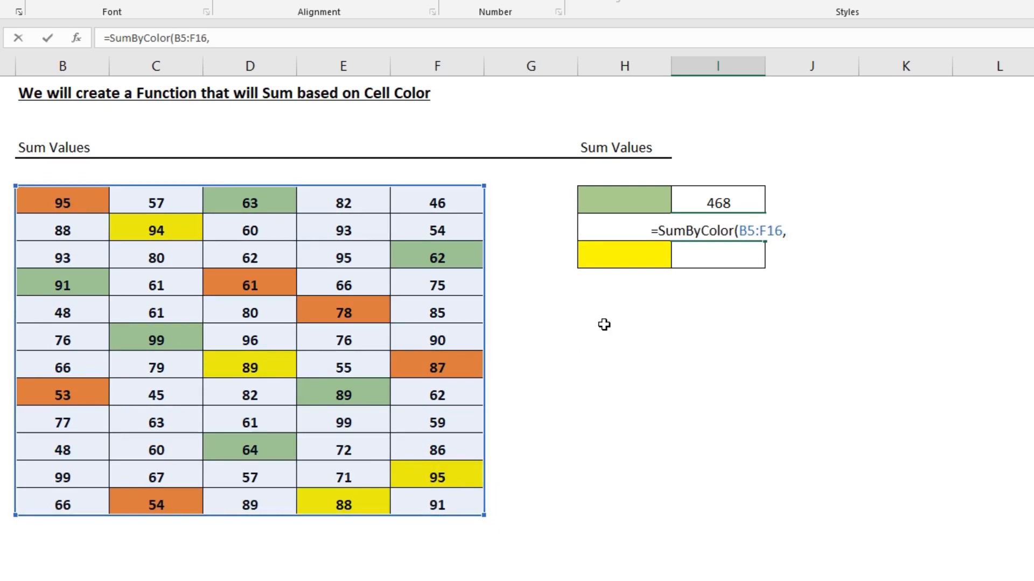
{"action": "left_click", "coordinate": [637, 201]}
{"action": "key", "text": "Down"}
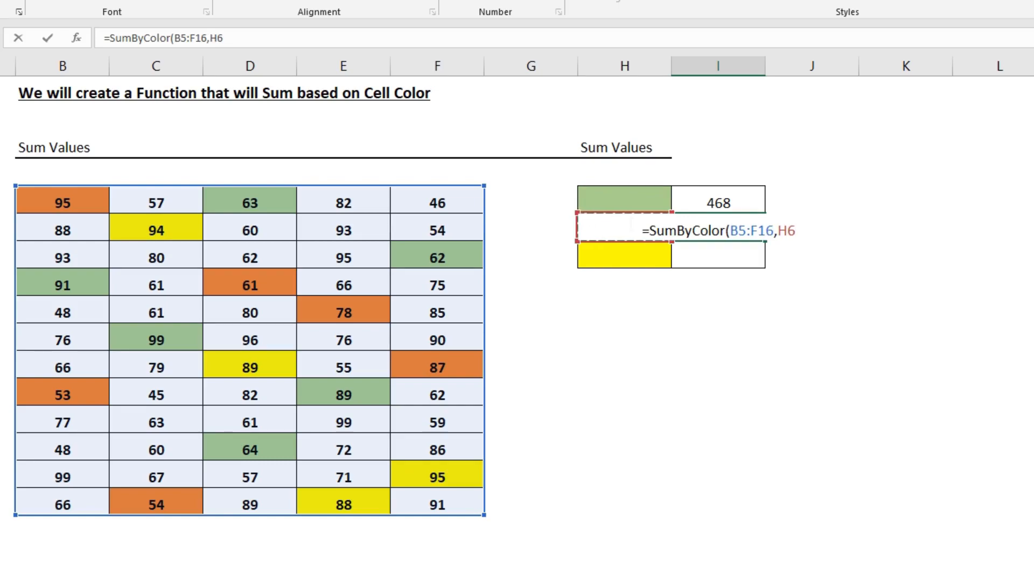
{"action": "type", "text": ")"}
{"action": "key", "text": "Return"}
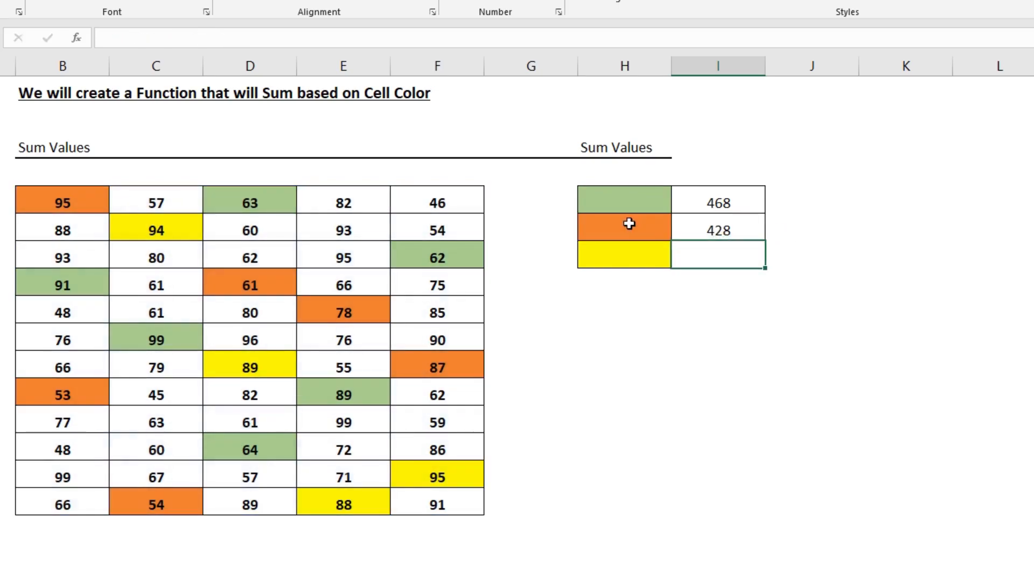
Check the orange reference cell H6, and select the orange cells in the number grid together to review their values
{"action": "left_click", "coordinate": [650, 224]}
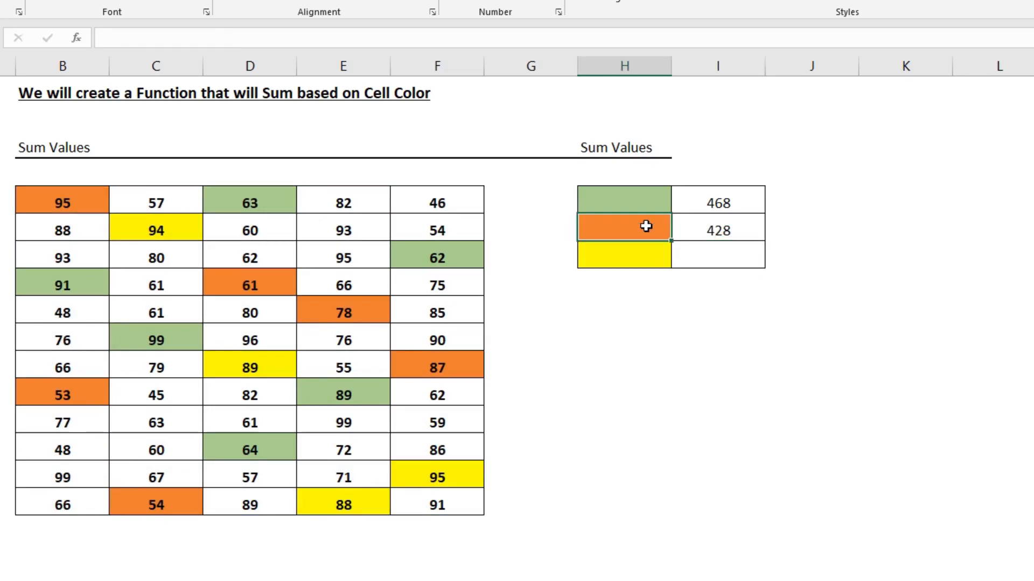
{"action": "left_click", "coordinate": [78, 199]}
{"action": "left_click", "coordinate": [49, 396], "text": "ctrl"}
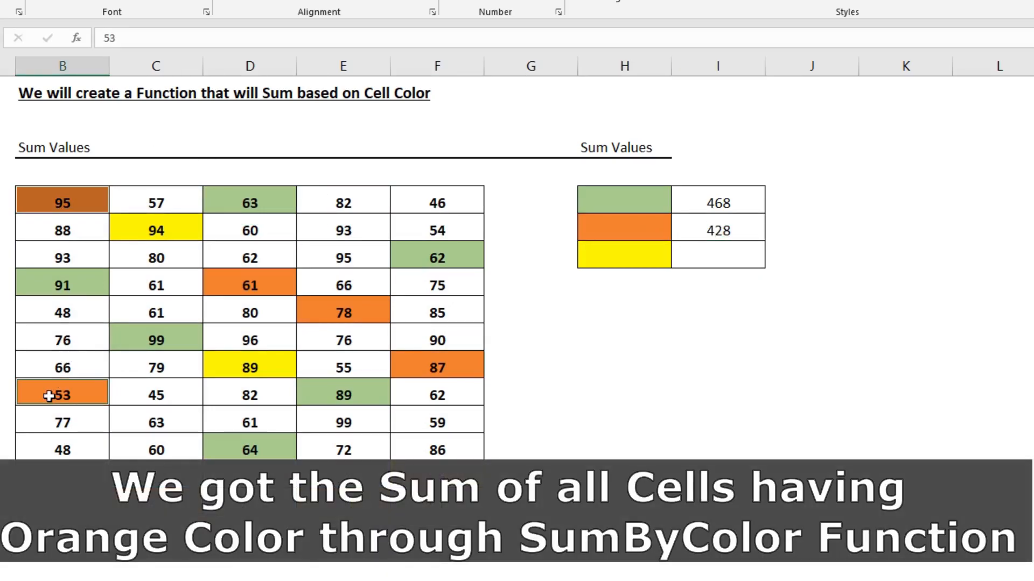
{"action": "left_click", "coordinate": [230, 280], "text": "ctrl"}
{"action": "left_click", "coordinate": [307, 308], "text": "ctrl"}
{"action": "left_click", "coordinate": [431, 368], "text": "ctrl"}
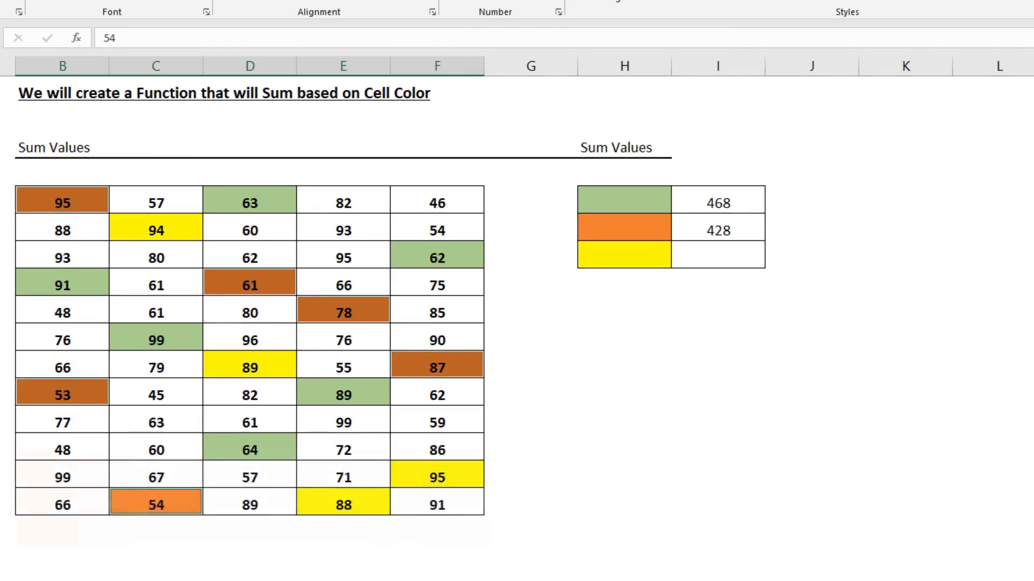
Enter =SumByColor(B5:F16,H7) in cell I7 to sum the grid's yellow cells, and select I7 to check it
{"action": "left_click", "coordinate": [711, 255]}
{"action": "double_click", "coordinate": [711, 255]}
{"action": "type", "text": "=sum"}
{"action": "key", "text": "Down"}
{"action": "key", "text": "Tab"}
{"action": "left_click_drag", "start_coordinate": [64, 202], "coordinate": [437, 504]}
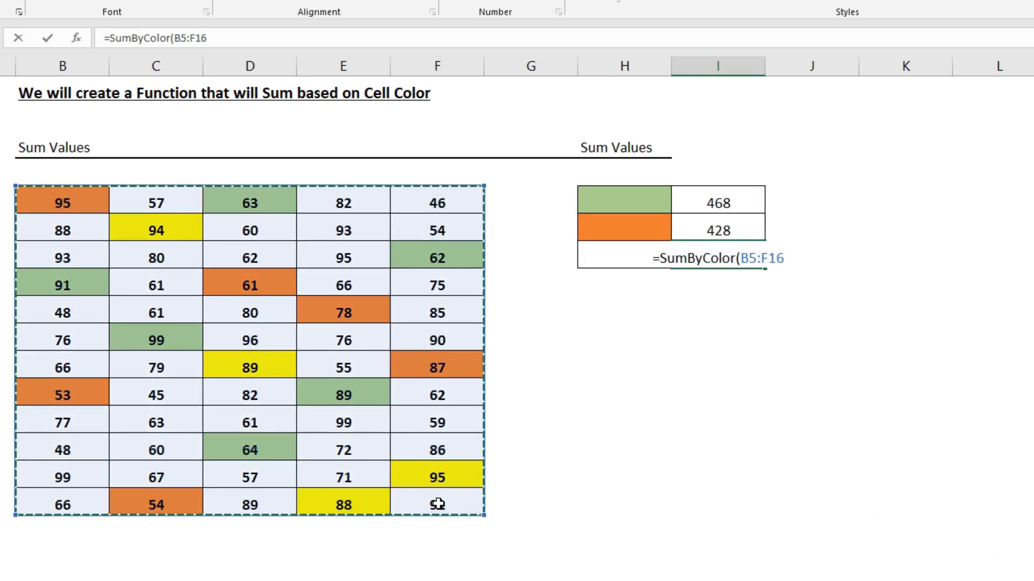
{"action": "type", "text": ","}
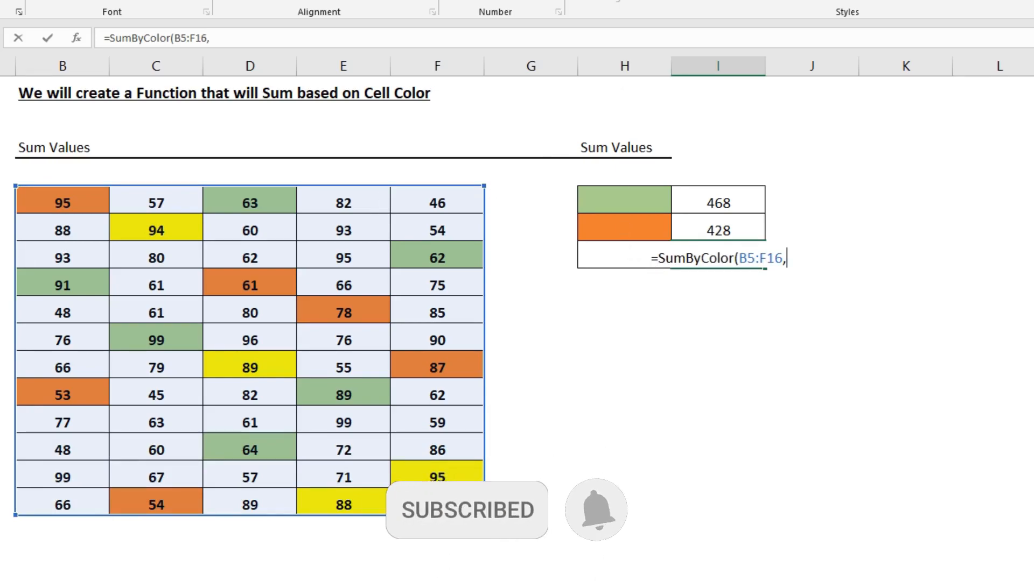
{"action": "type", "text": "H"}
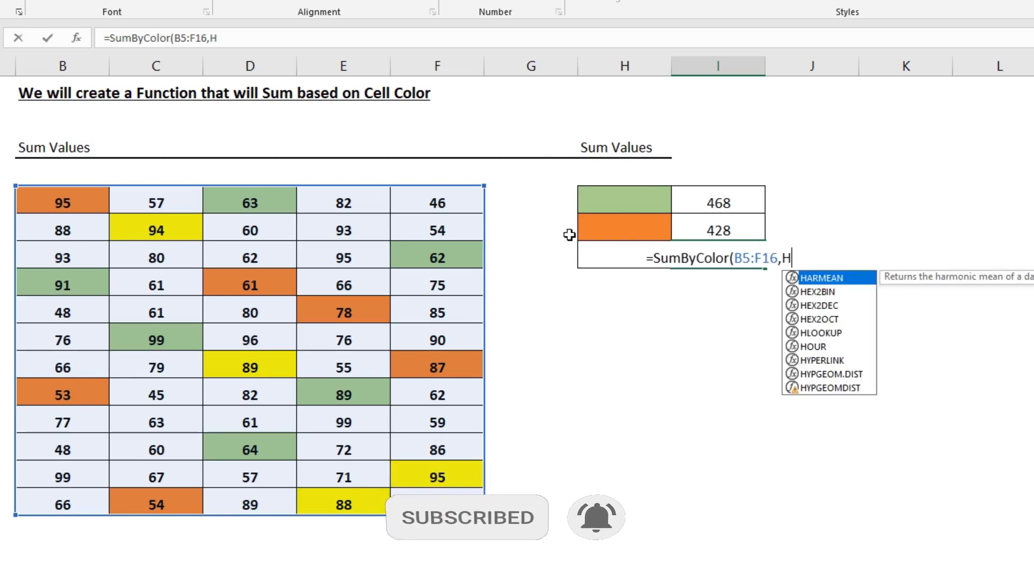
{"action": "type", "text": "7)"}
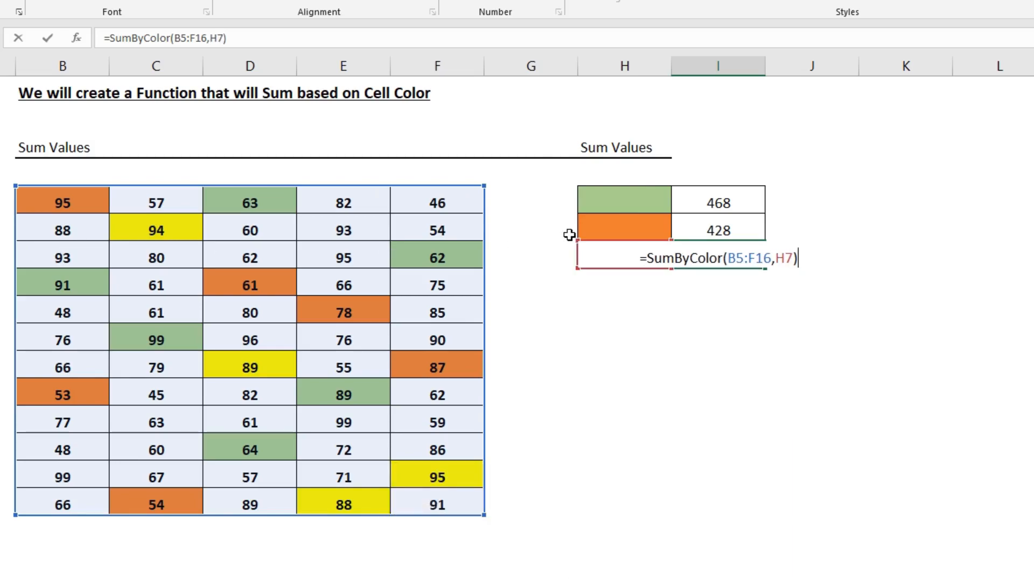
{"action": "key", "text": "Return"}
{"action": "left_click", "coordinate": [719, 258]}
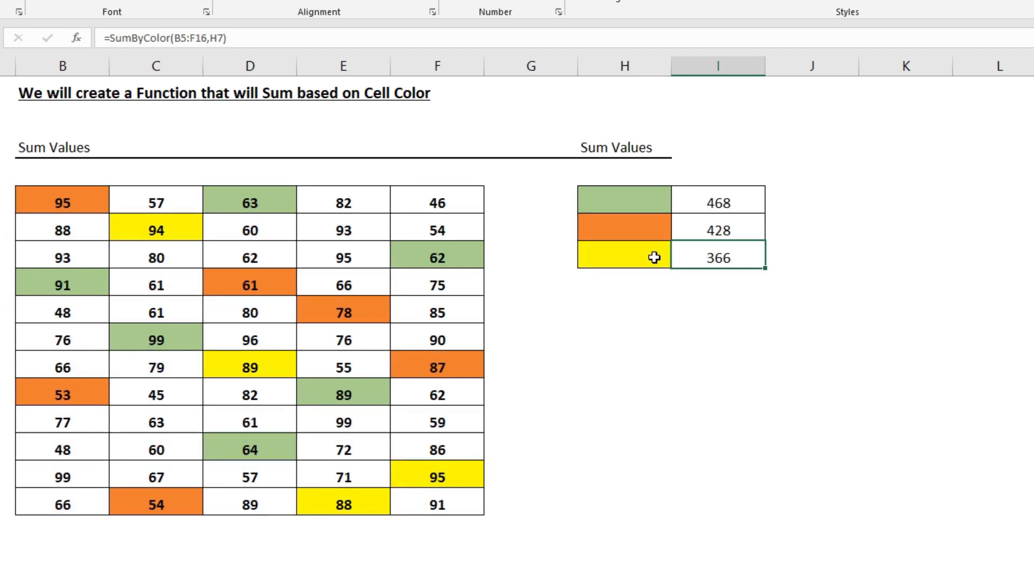
Select the yellow cells in the number grid together to review their values, and recheck the formula in I7
{"action": "left_click", "coordinate": [155, 230]}
{"action": "left_click", "coordinate": [233, 367], "text": "ctrl"}
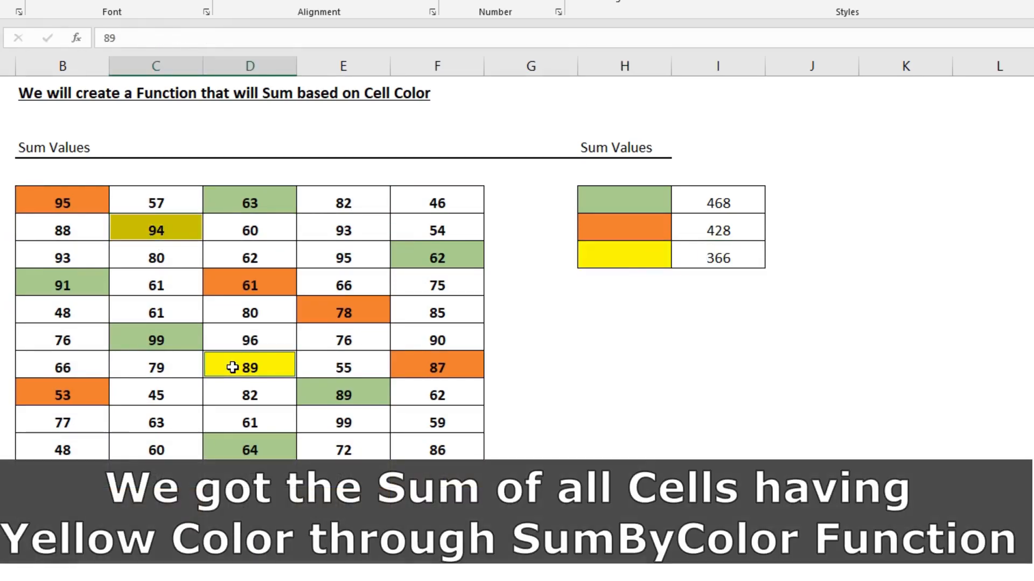
{"action": "left_click", "coordinate": [339, 477], "text": "ctrl"}
{"action": "left_click", "coordinate": [434, 504], "text": "ctrl"}
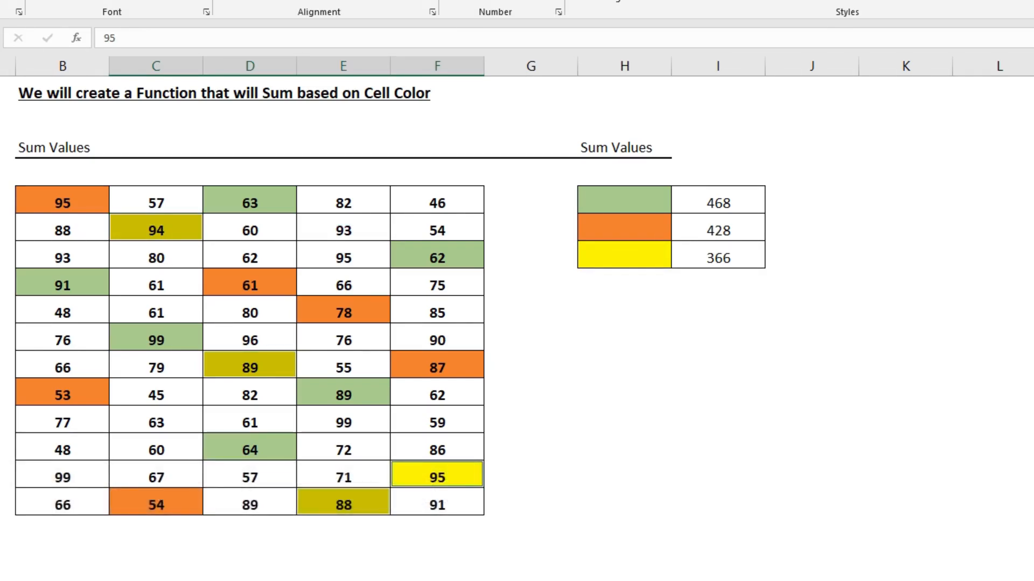
{"action": "left_click", "coordinate": [737, 259]}
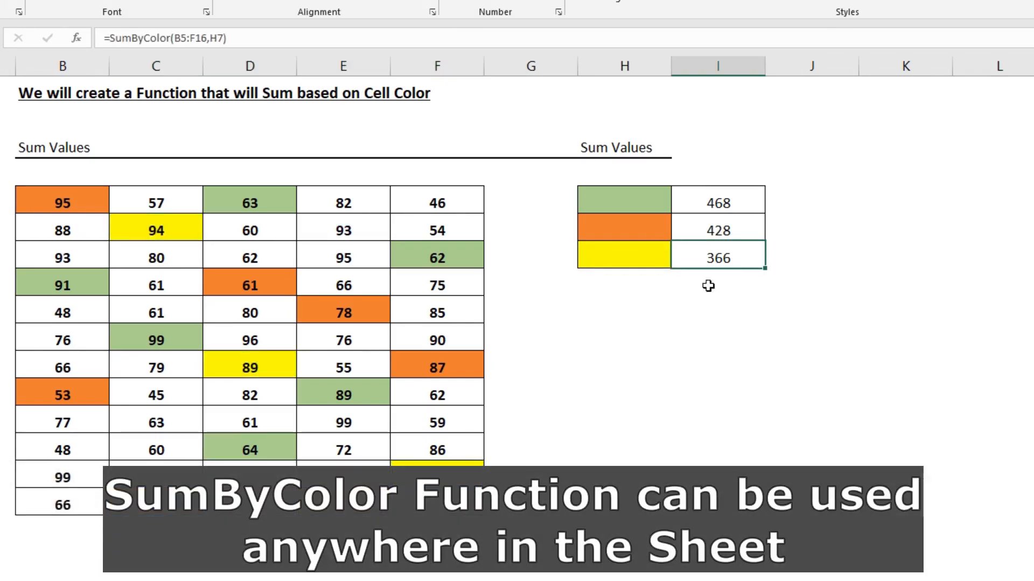
{"action": "left_click", "coordinate": [607, 314]}
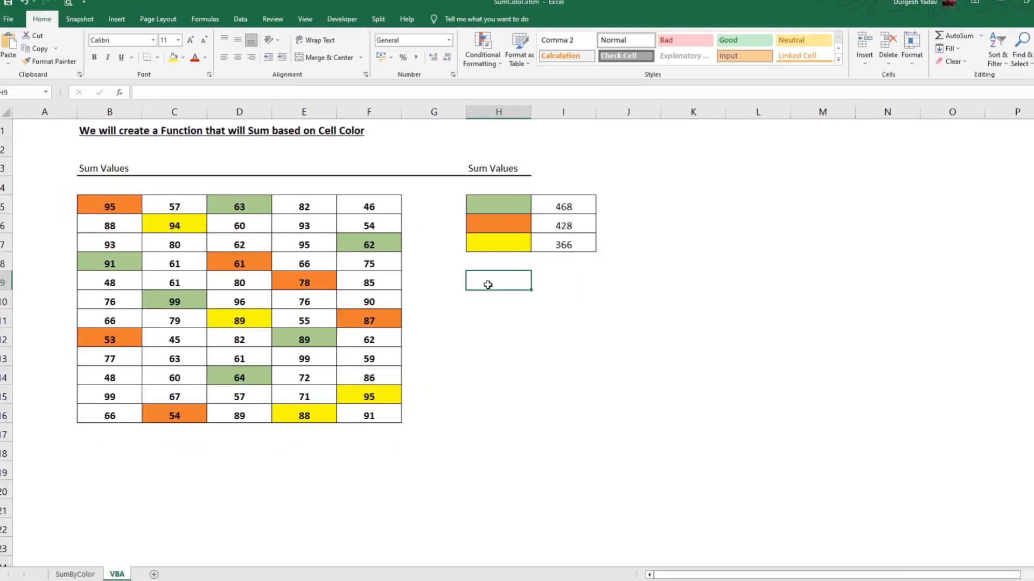